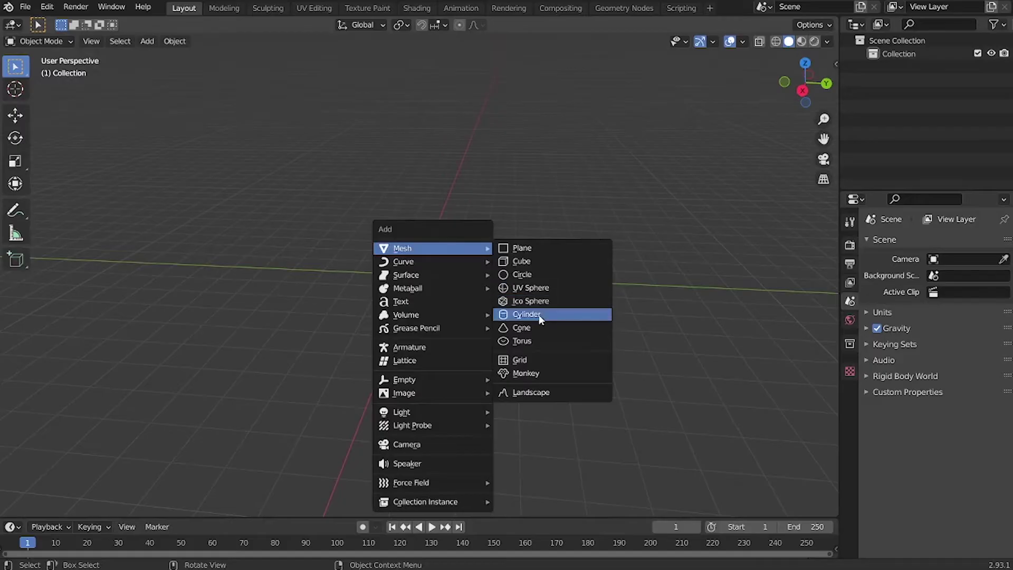
Step: Add a cylinder mesh and flatten it along Z to a scale of about 0.348
click(527, 315)
key(KP_1)
scroll(538, 317, up, 3)
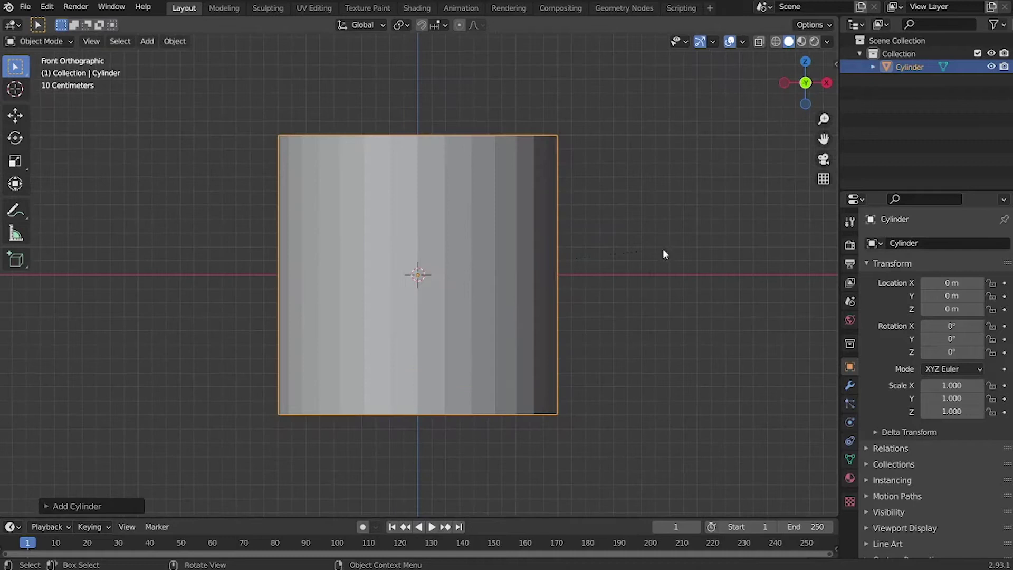
key(s)
key(z)
click(500, 261)
Step: Stretch the flattened cylinder along X to a scale of about 1.127
scroll(587, 276, down, 2)
middle_drag(588, 276, 575, 283)
key(s)
key(x)
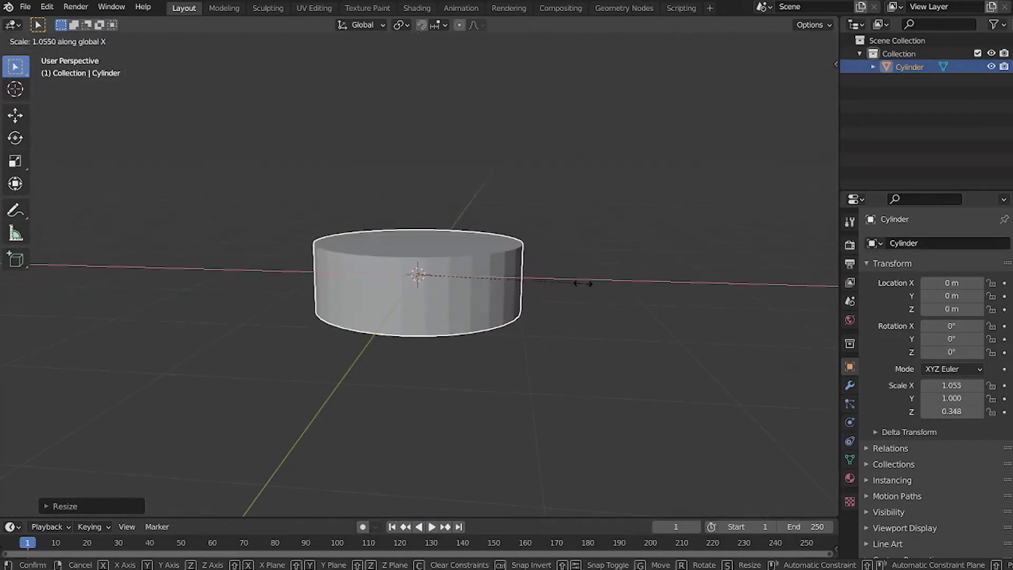
click(594, 254)
middle_drag(592, 245, 549, 262)
Step: Cut two evenly spaced edge loops around the cylinder's side and scale them outward to round the wall
key(Tab)
key(ctrl+r)
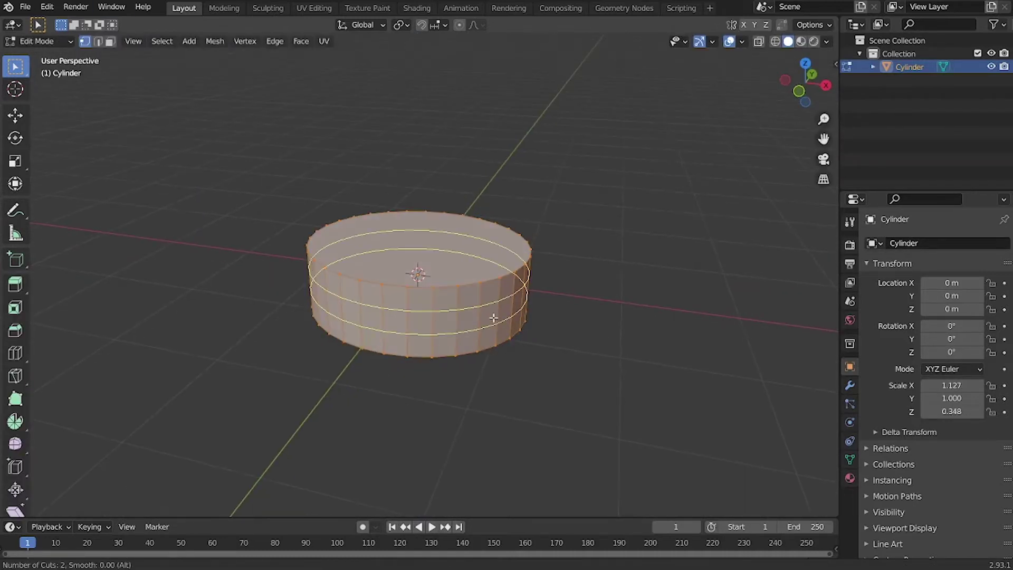
click(494, 318)
right_click(494, 318)
key(s)
click(573, 301)
Step: Inset the cylinder's top face and scale the inset face along Z so the cap bulges upward
click(110, 42)
click(467, 248)
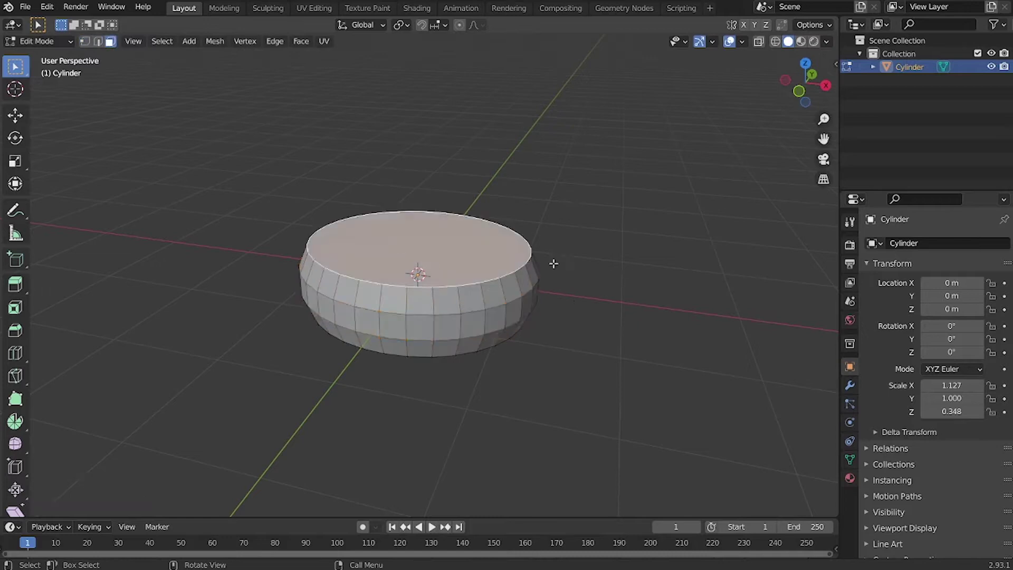
middle_drag(553, 264, 593, 260)
key(i)
click(578, 258)
key(s)
key(z)
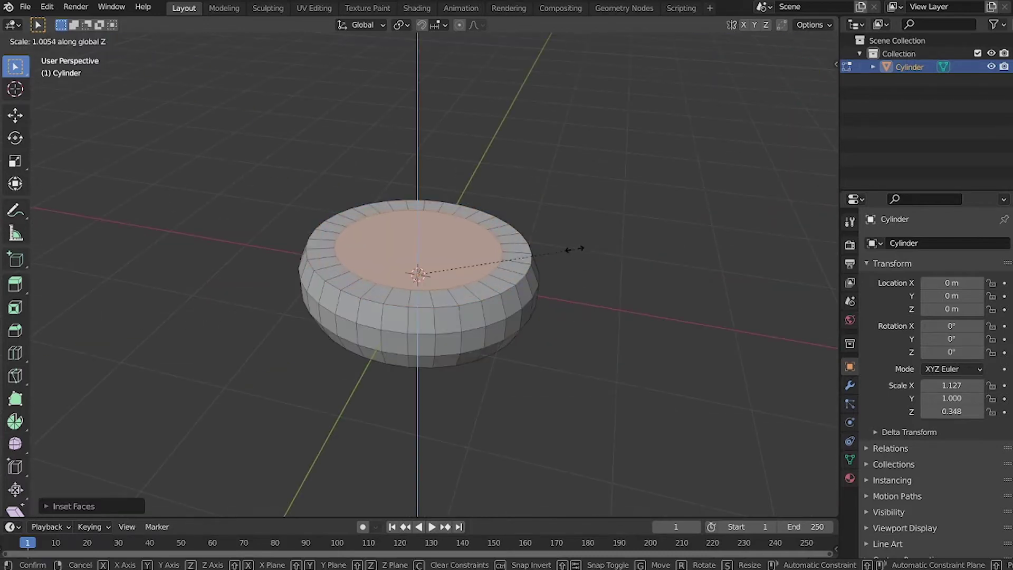
click(606, 210)
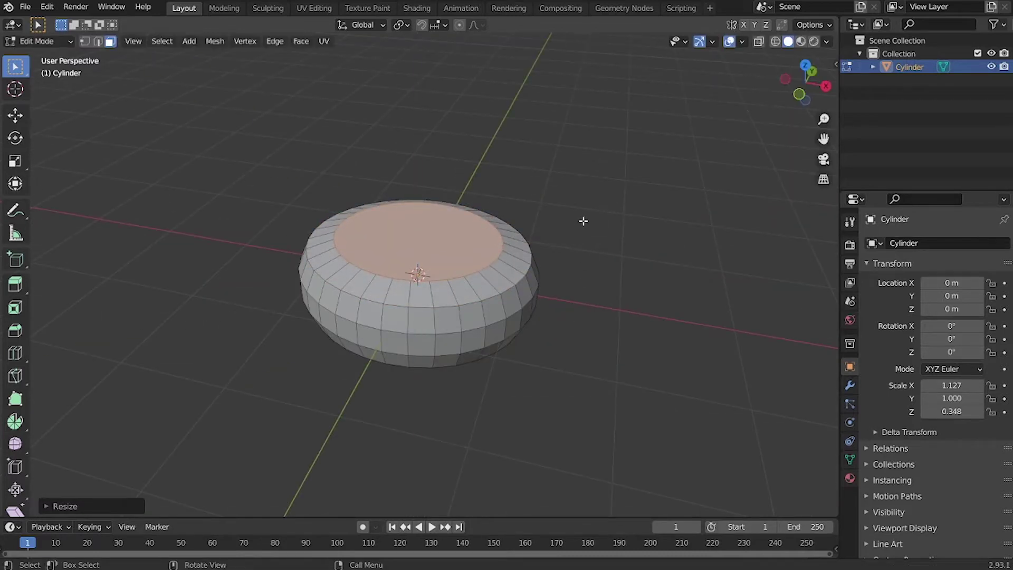
Step: Inset the cap face again and move the new inner face along Z
key(i)
click(562, 220)
key(g)
key(z)
click(554, 213)
Step: Merge the inner cap vertices at the centre and adjust the centre point's height along Z to round the cap
click(455, 230)
key(m)
click(452, 230)
mouse_move(428, 353)
middle_down()
mouse_move(454, 253)
mouse_move(479, 331)
mouse_move(451, 283)
mouse_move(443, 364)
middle_up()
key(g)
key(z)
click(475, 284)
key(m)
click(477, 283)
click(419, 331)
key(g)
key(z)
click(457, 309)
Step: Inset the fan of triangular faces around the cap's centre to add another edge ring
click(110, 44)
key(a)
key(alt+a)
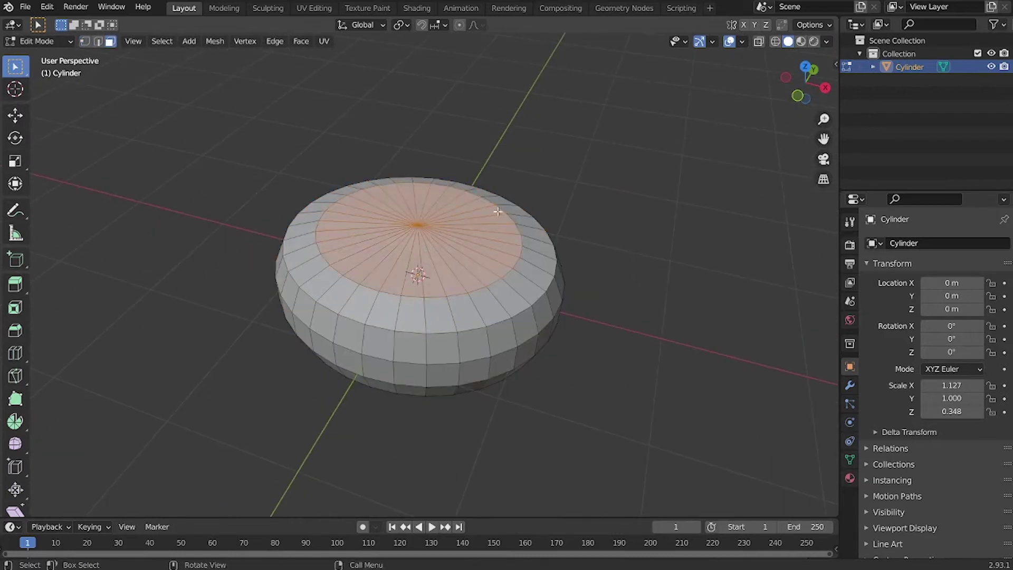
key(i)
key(Return)
middle_drag(485, 201, 477, 158)
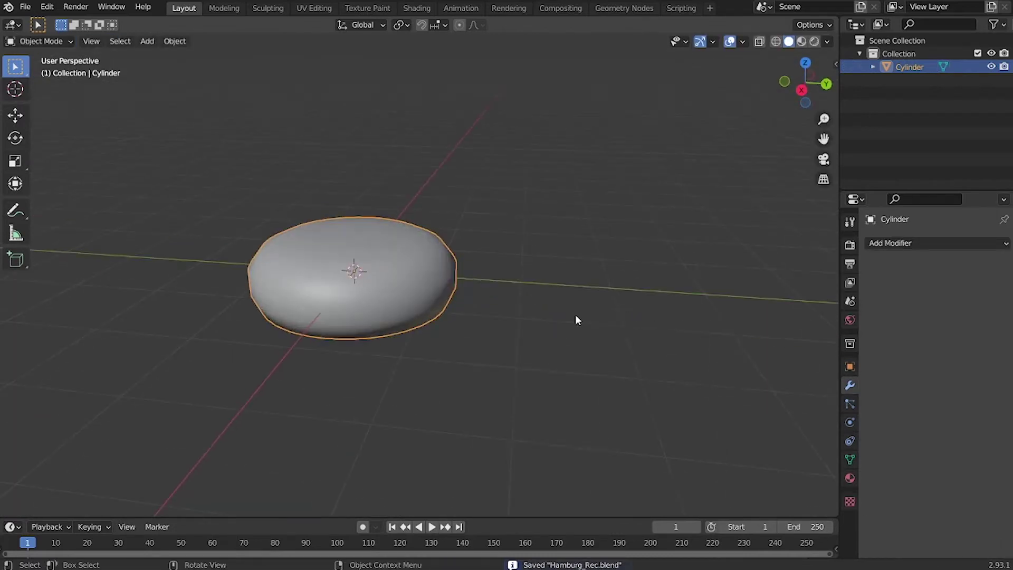
Step: Add an ico sphere with 1 subdivision and scale it uniformly to about 0.367
key(shift+a)
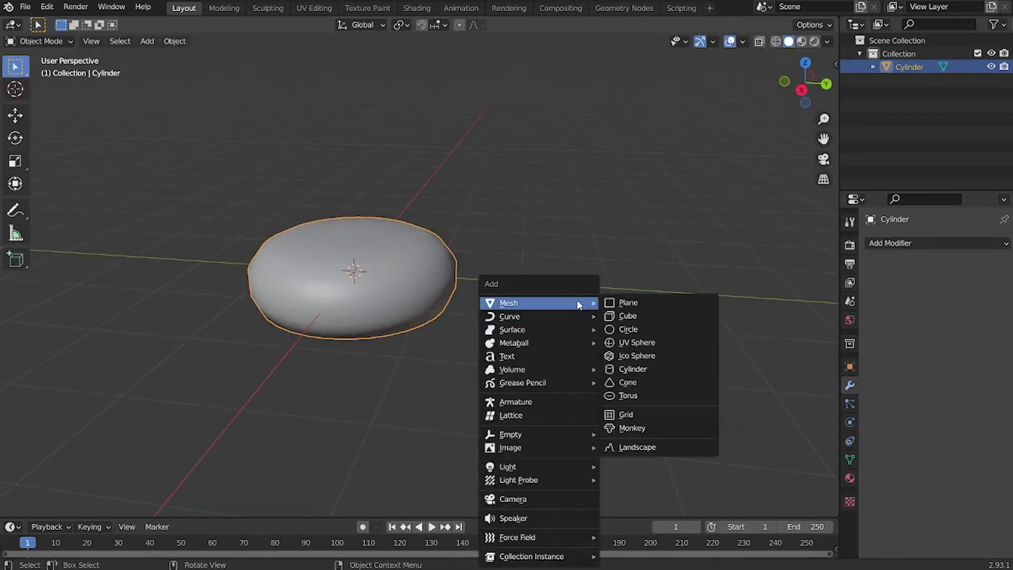
click(627, 356)
click(117, 511)
click(121, 377)
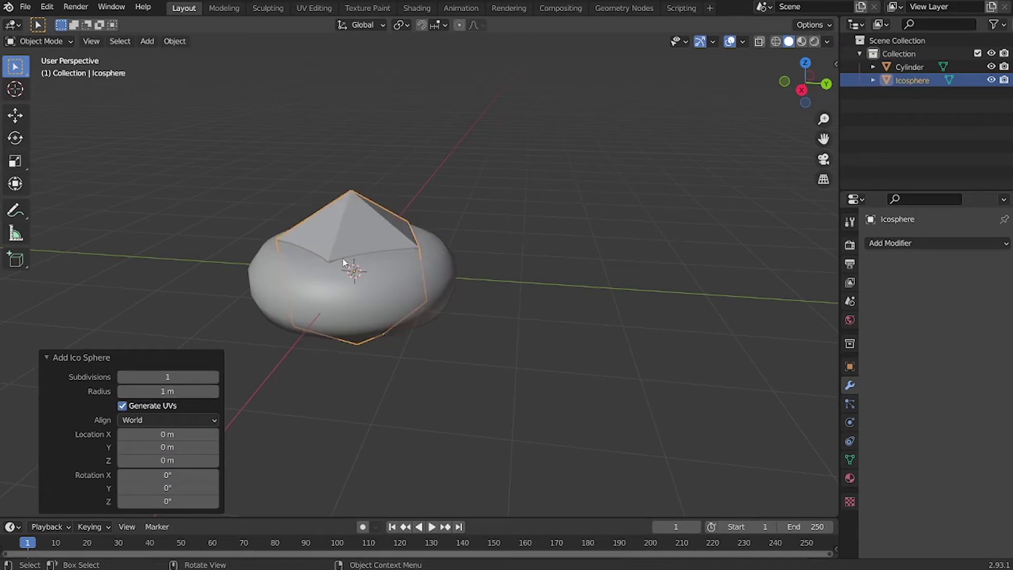
key(s)
click(383, 242)
Step: Move the ico sphere along X until it sits clear beside the rounded cylinder
key(x)
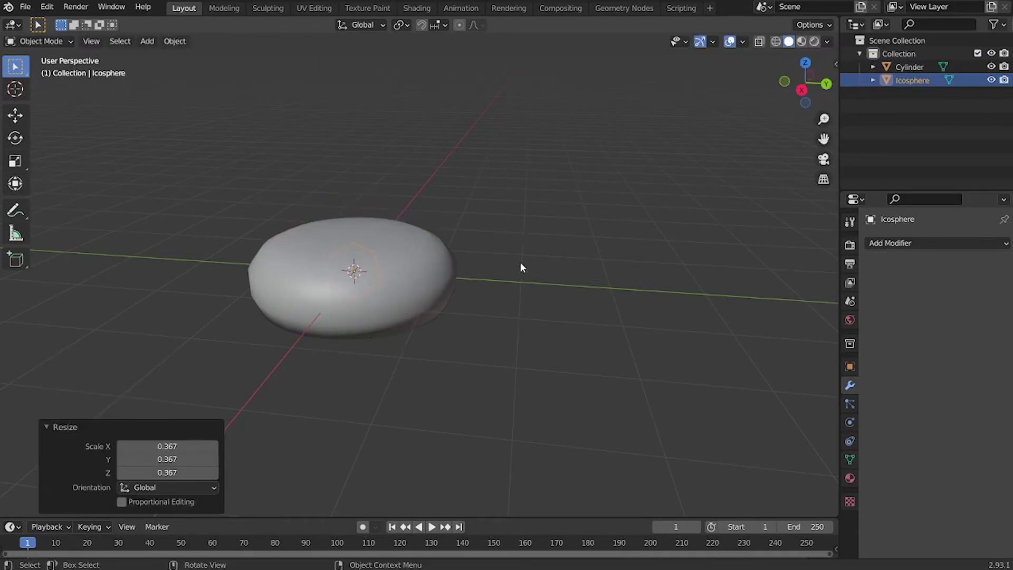
key(g)
key(x)
click(375, 275)
middle_drag(375, 275, 329, 254)
key(g)
key(x)
click(584, 287)
Step: Add a particle system to the rounded cylinder and make it the Hair type
click(354, 293)
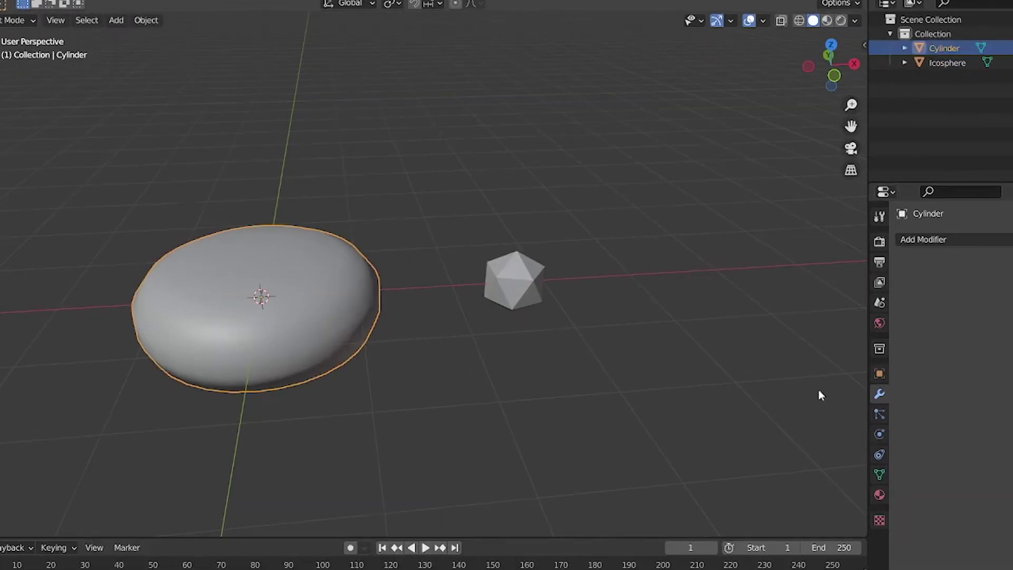
click(880, 474)
click(879, 394)
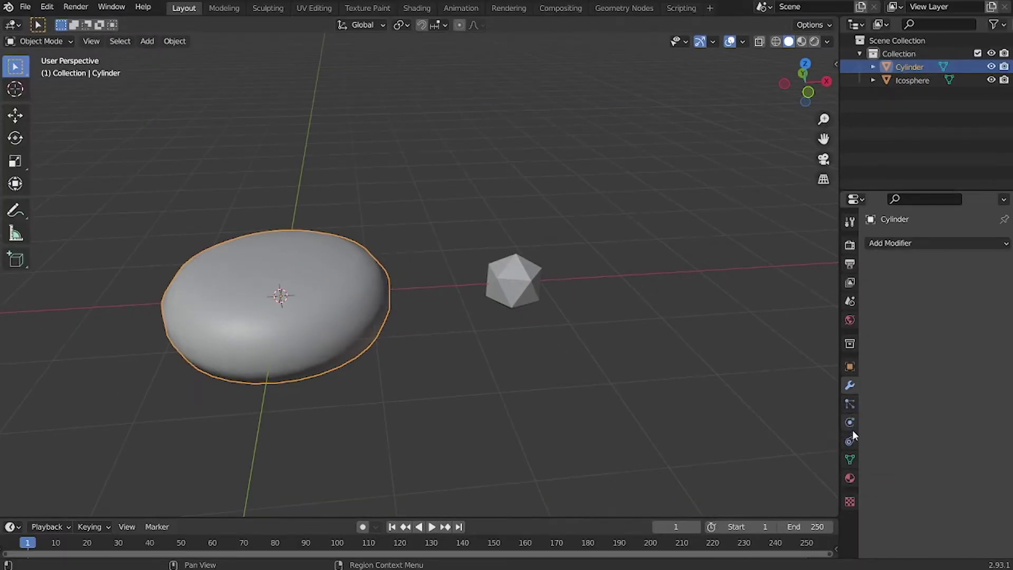
click(851, 406)
click(1004, 244)
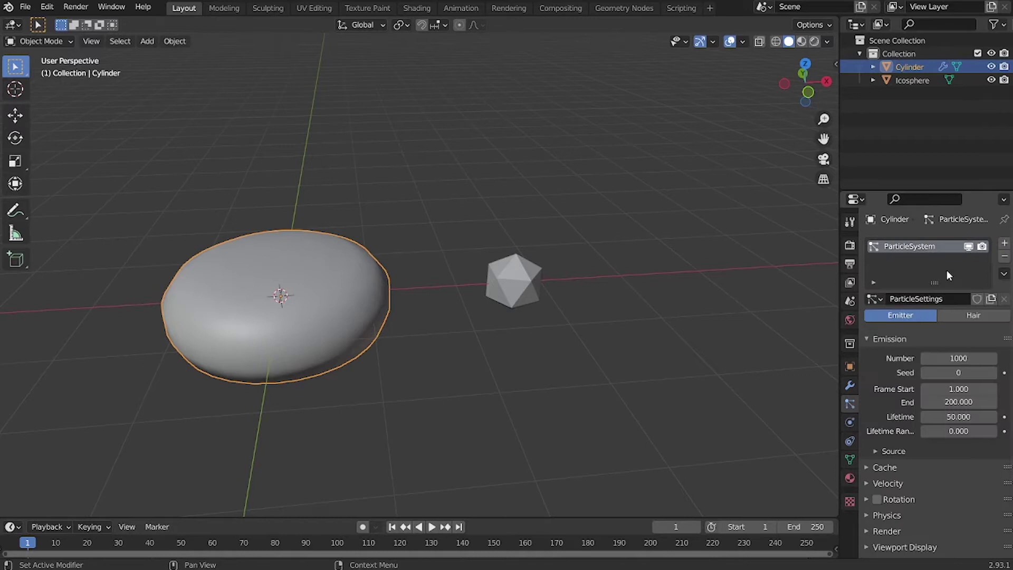
click(961, 311)
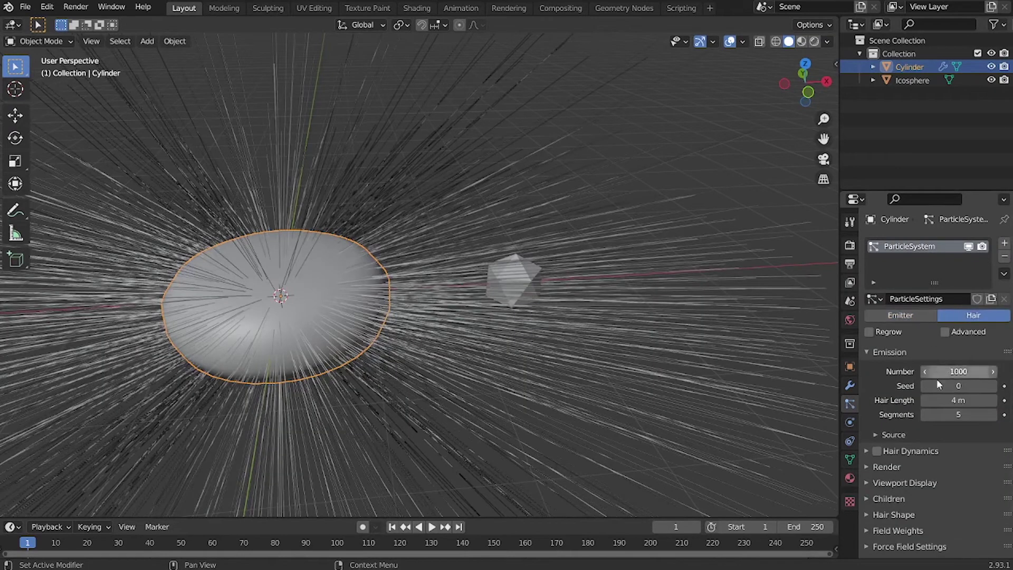
Step: Enable the advanced hair options and particle rotation, with Normal orientation and Randomize at 0.979
scroll(935, 378, down, 2)
click(945, 288)
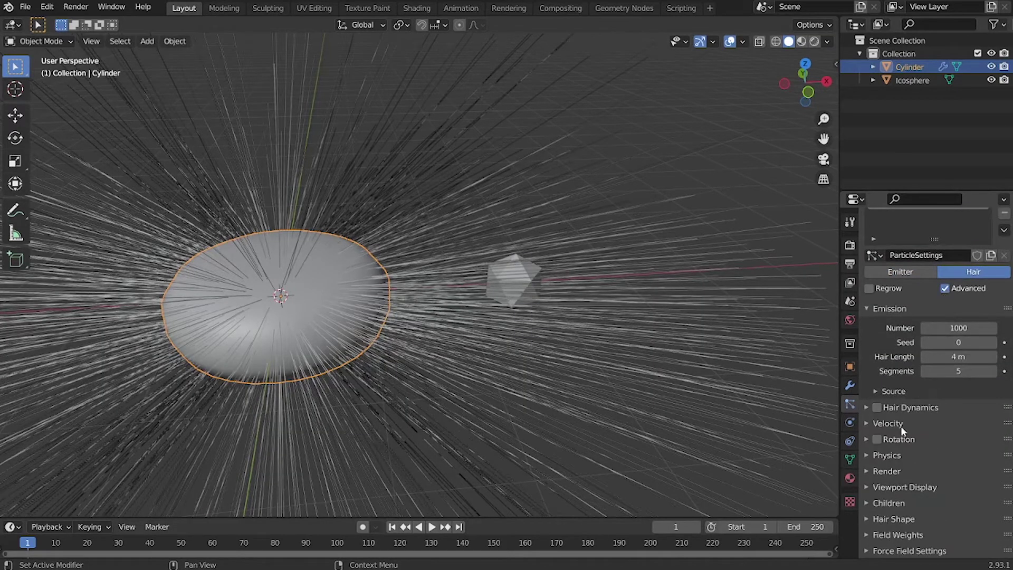
scroll(900, 426, down, 2)
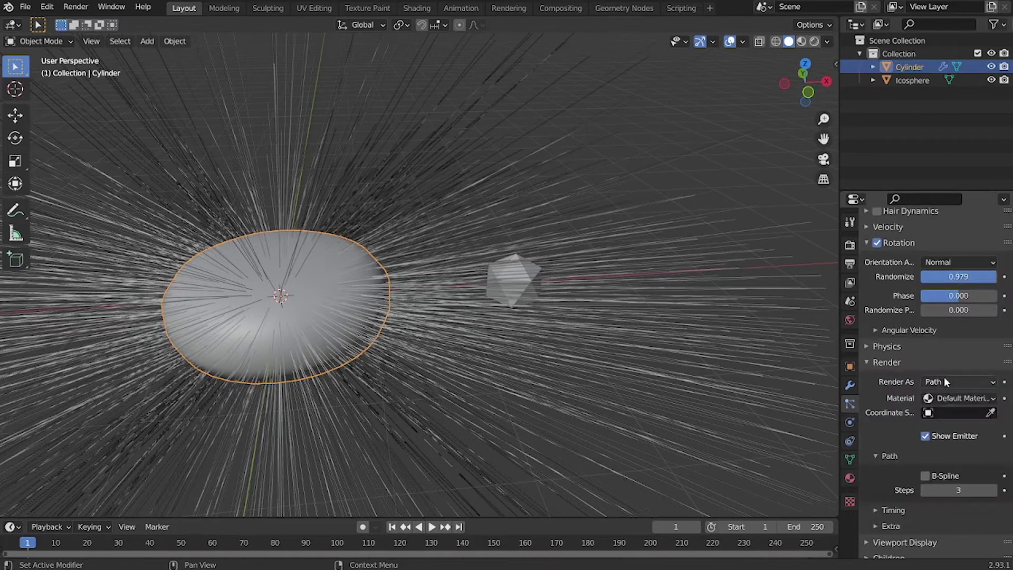
Step: Render the hair particles as an object, using the Icosphere as the instance object
click(945, 380)
click(956, 423)
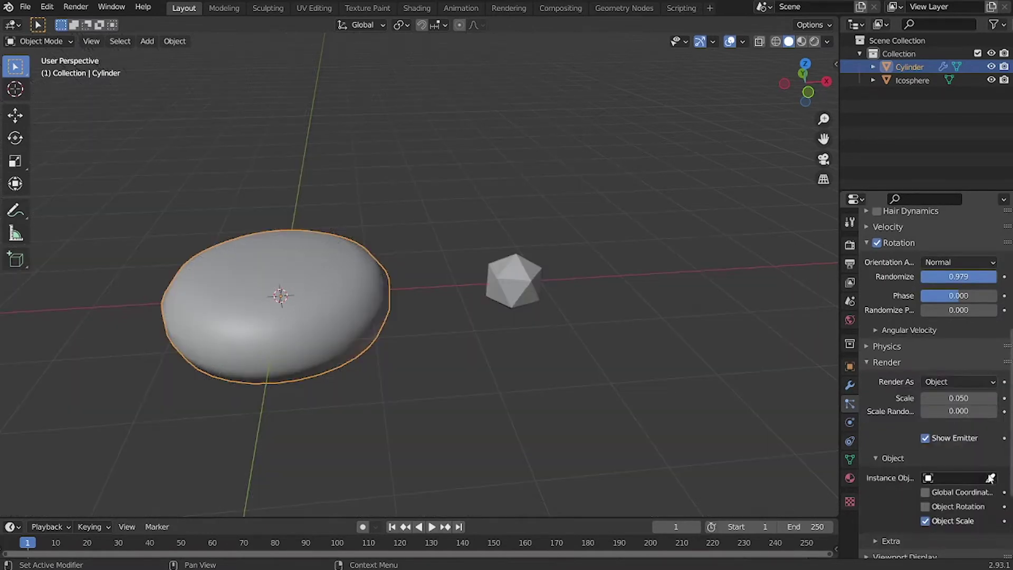
click(533, 279)
scroll(531, 280, up, 4)
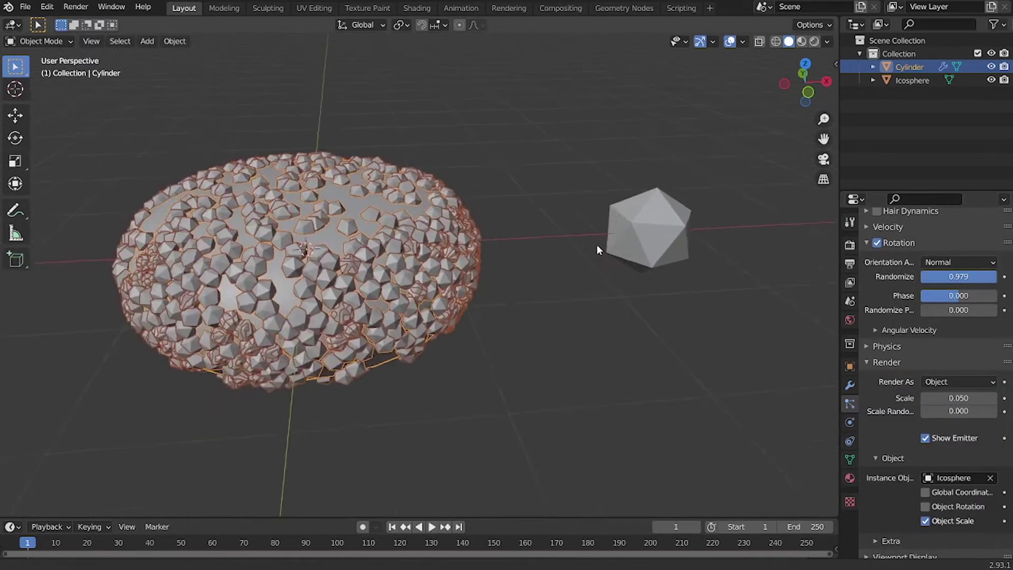
Step: Set the particle render scale to 0.110 and the particle number to 325
drag(958, 397, 987, 398)
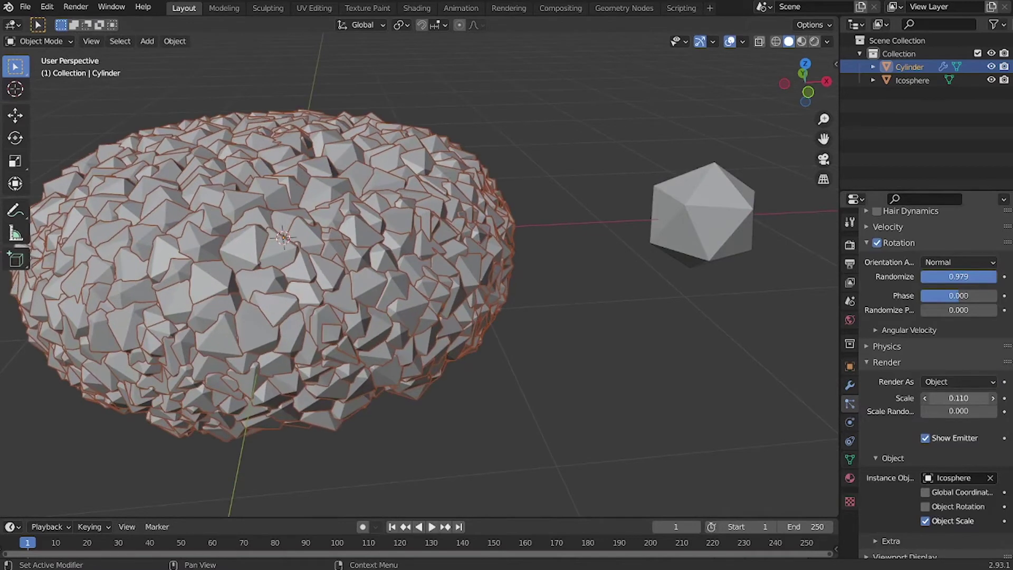
scroll(903, 309, up, 10)
drag(941, 365, 917, 365)
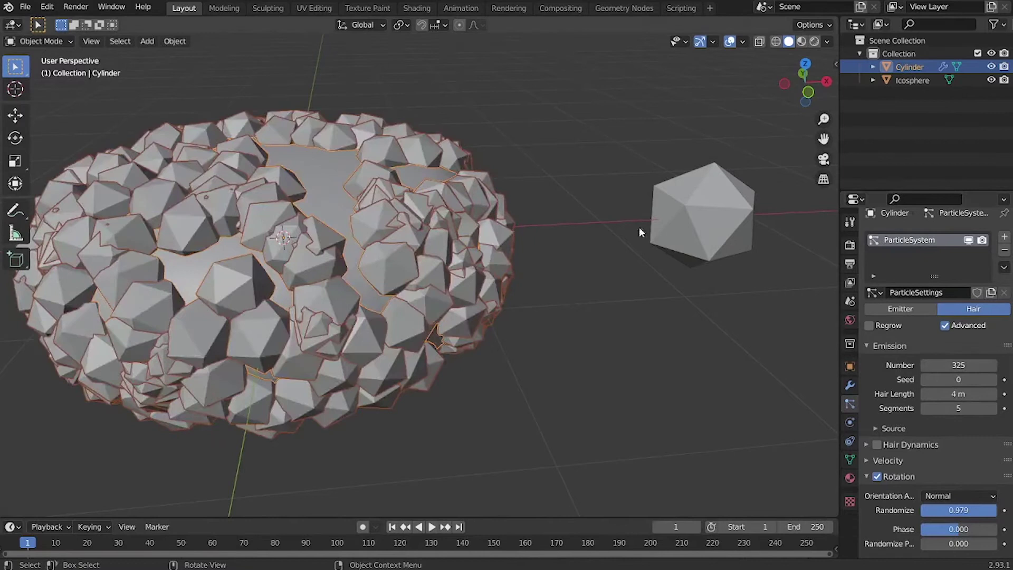
Step: Set the particle render scale to 0.150 and the scale randomness to 0.514
scroll(638, 226, down, 5)
middle_drag(590, 274, 613, 300)
scroll(613, 300, up, 3)
scroll(935, 458, down, 6)
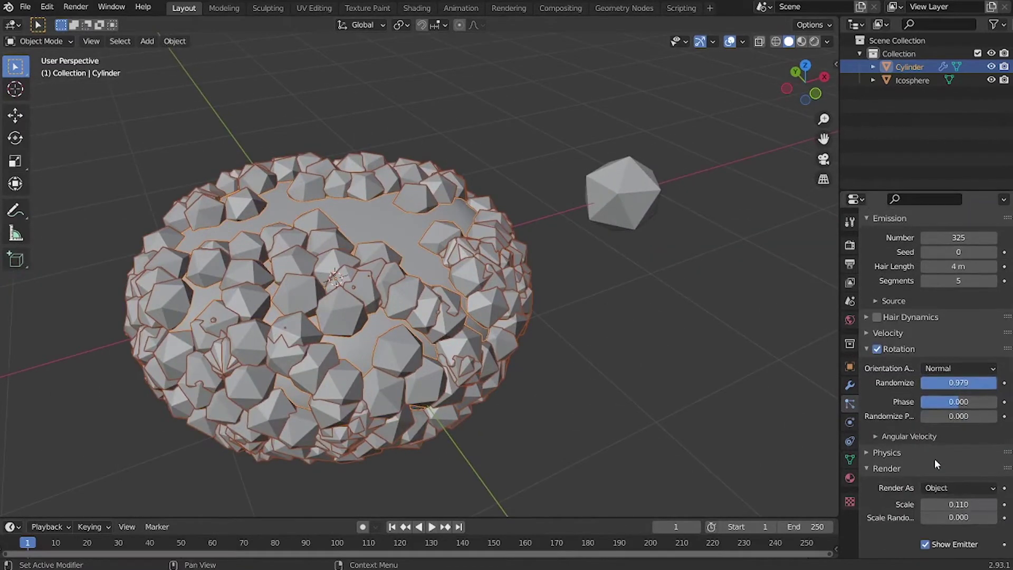
mouse_move(963, 504)
mouse_down()
mouse_move(976, 503)
mouse_move(967, 517)
mouse_move(979, 517)
mouse_up()
middle_drag(695, 410, 673, 370)
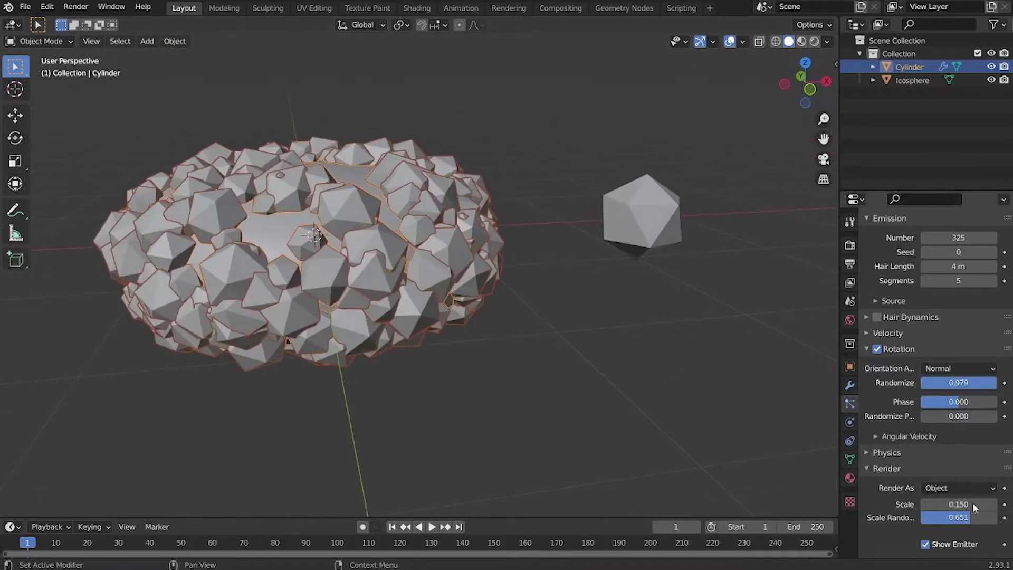
mouse_move(954, 522)
mouse_down()
mouse_move(930, 522)
mouse_move(949, 521)
mouse_up()
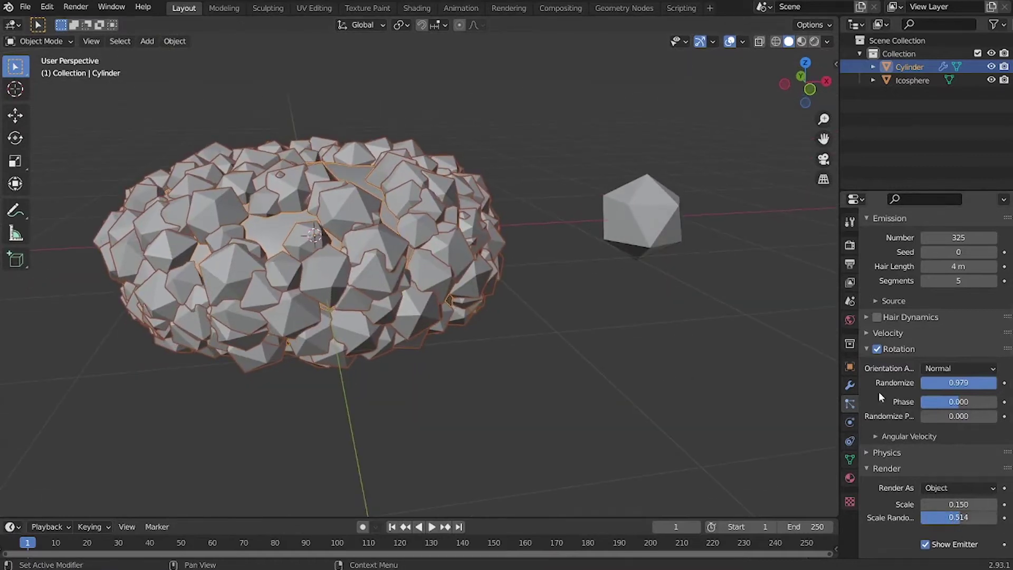
Step: Raise the number of emitted hair particles to 351
scroll(880, 398, up, 3)
drag(958, 300, 966, 300)
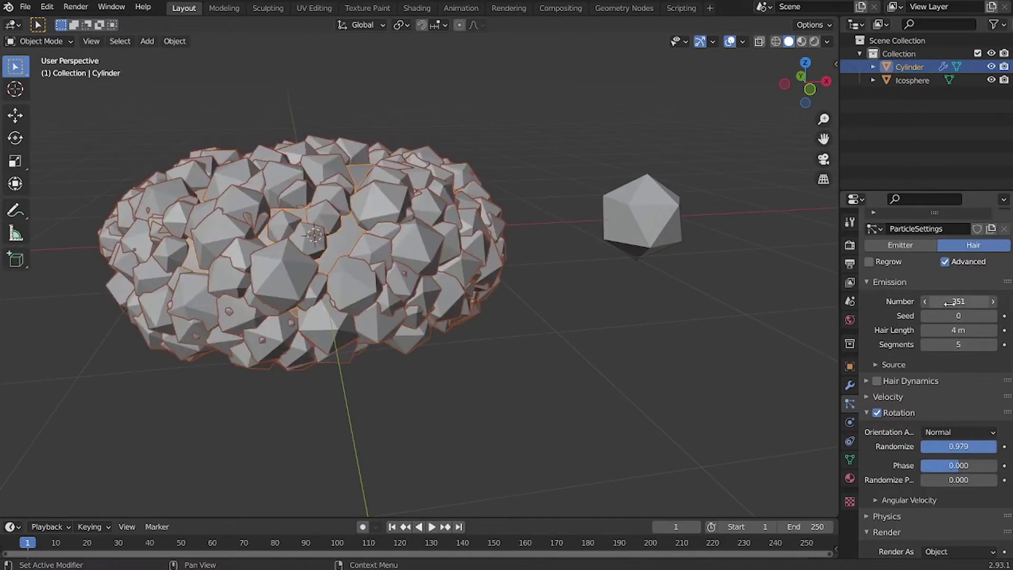
scroll(966, 412, down, 3)
Step: Add Subdivision Surface and Displace modifiers to the rounded cylinder, keeping the particle system last in the stack
click(897, 242)
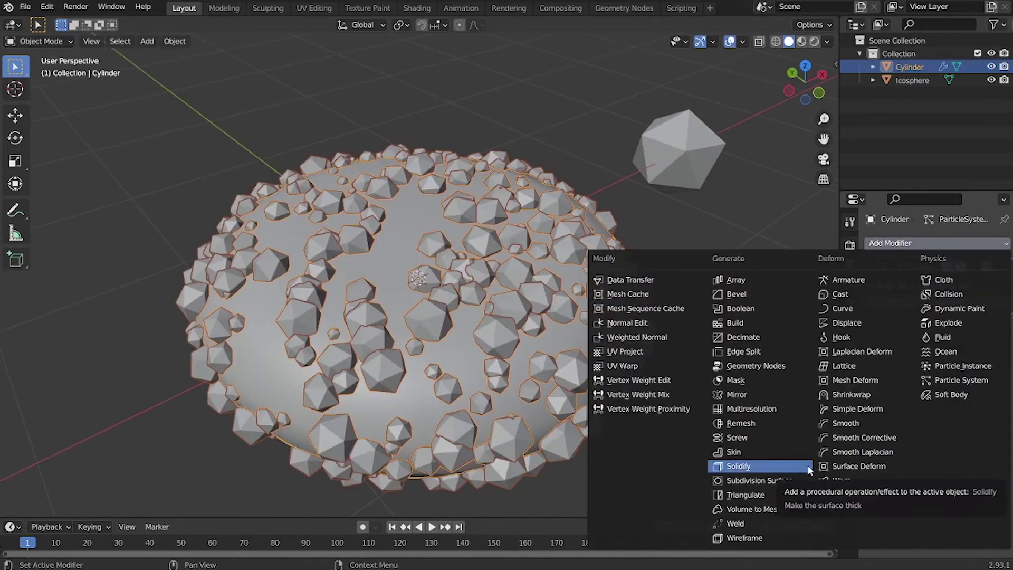
click(749, 480)
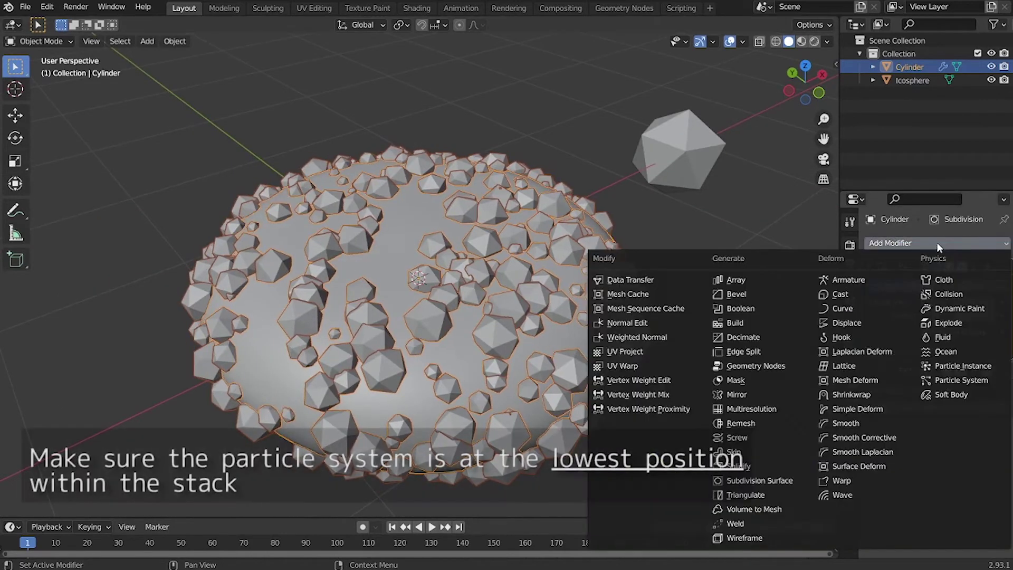
click(846, 323)
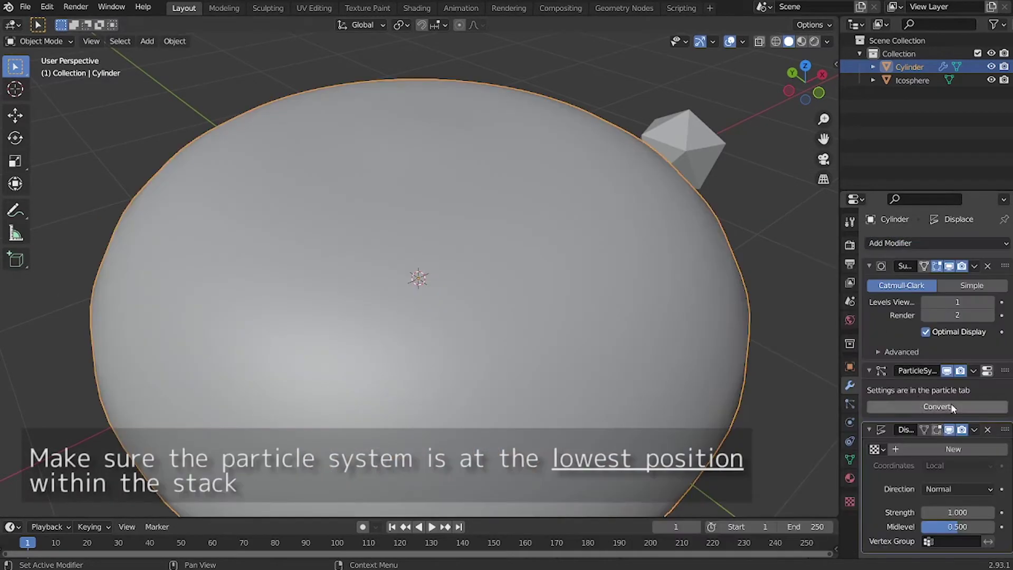
drag(1004, 371, 1003, 464)
Step: Create a new texture for the Displace modifier, switch it to a procedural type and adjust its pattern settings
click(915, 395)
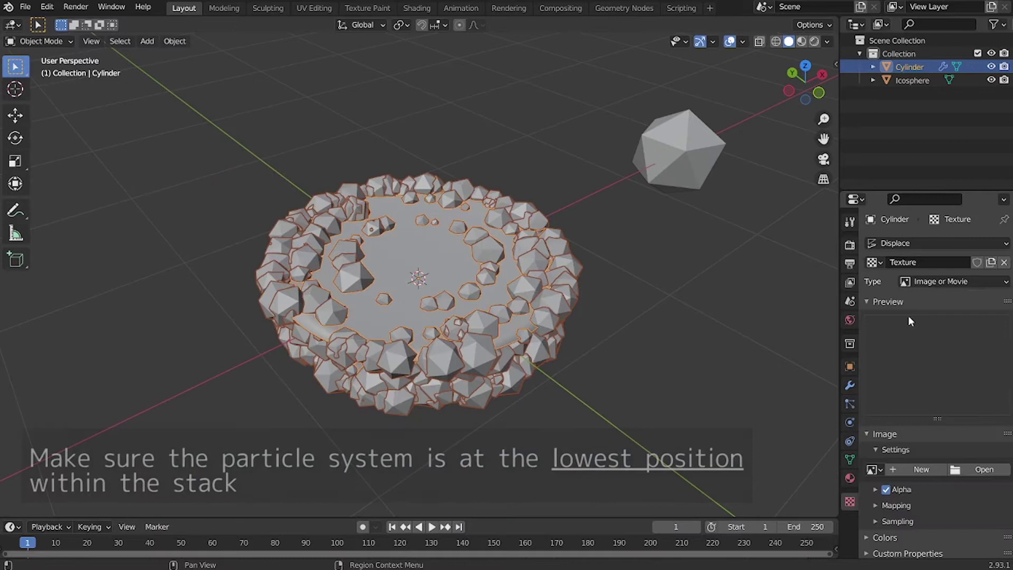
click(931, 282)
click(925, 328)
drag(940, 507, 973, 508)
click(850, 384)
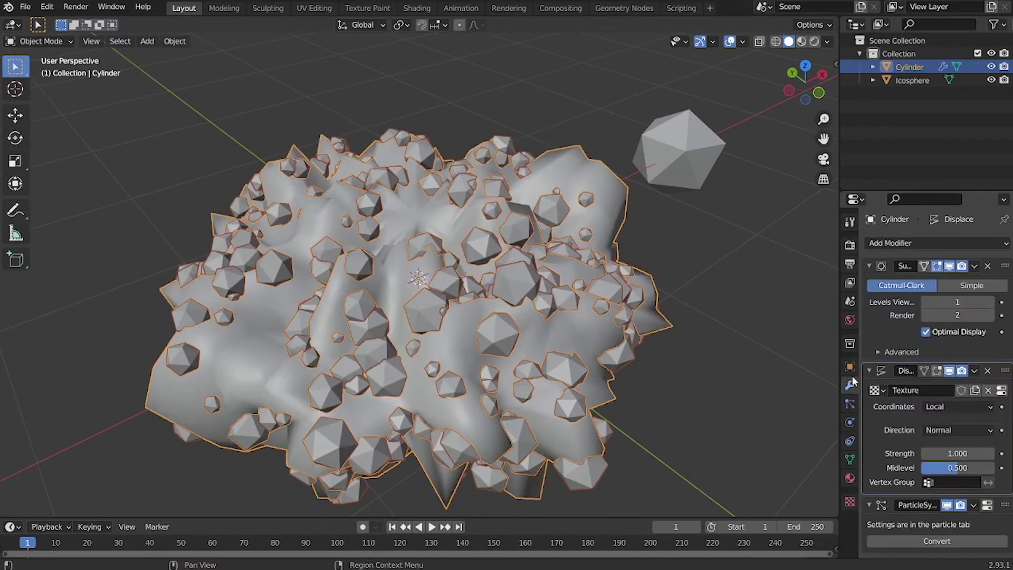
Step: Set the Displace strength to -0.300 and toggle Use Modifier Stack in the particle emission source
mouse_move(957, 453)
mouse_down()
mouse_move(944, 453)
mouse_move(976, 453)
mouse_move(939, 453)
mouse_up()
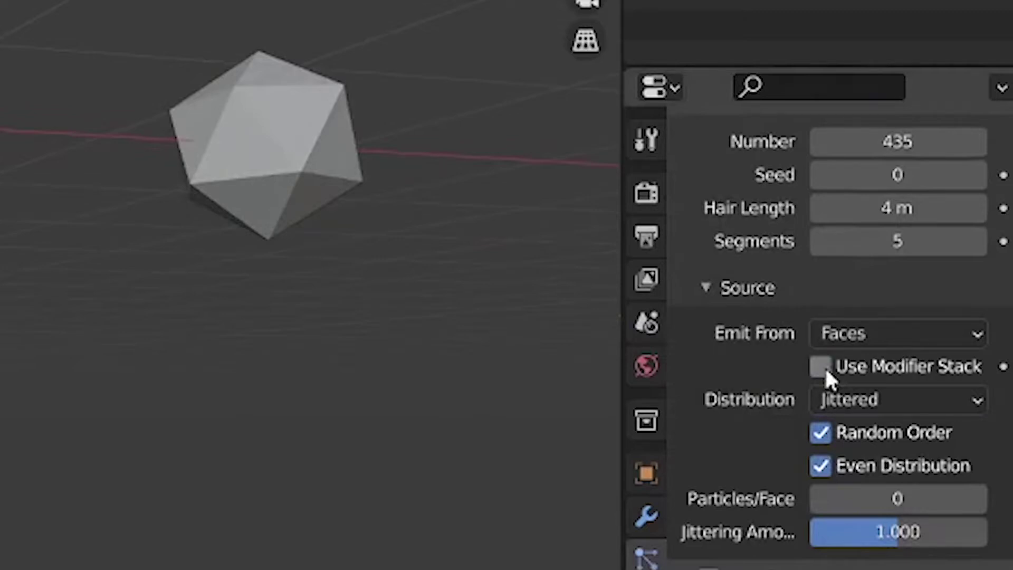
click(821, 366)
click(647, 516)
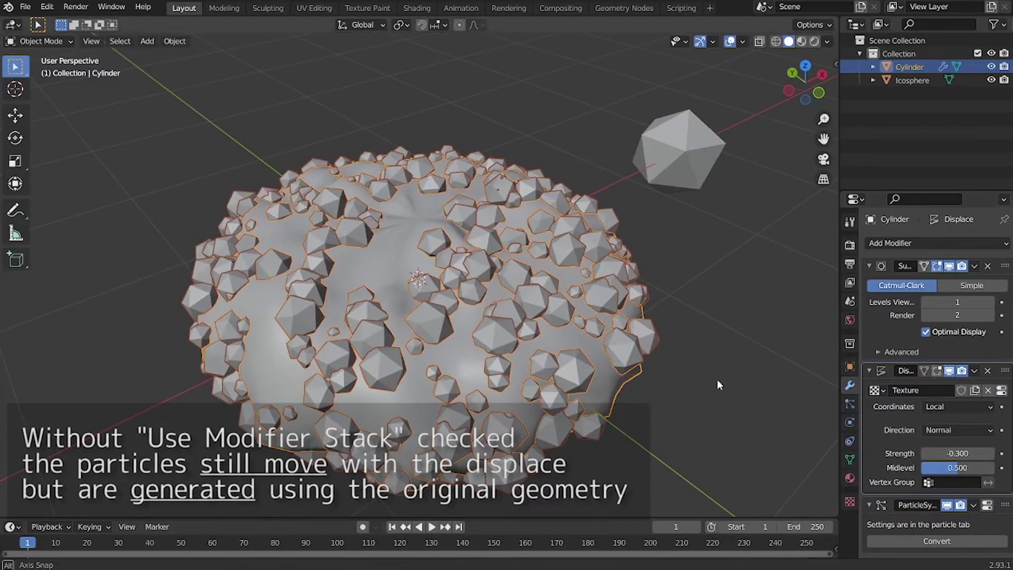
Step: Delete the triangle fan at the centre of the cylinder's top cap in Edit Mode, leaving an open hole
mouse_move(718, 381)
middle_down()
mouse_move(707, 324)
mouse_move(706, 381)
middle_up()
scroll(707, 381, up, 2)
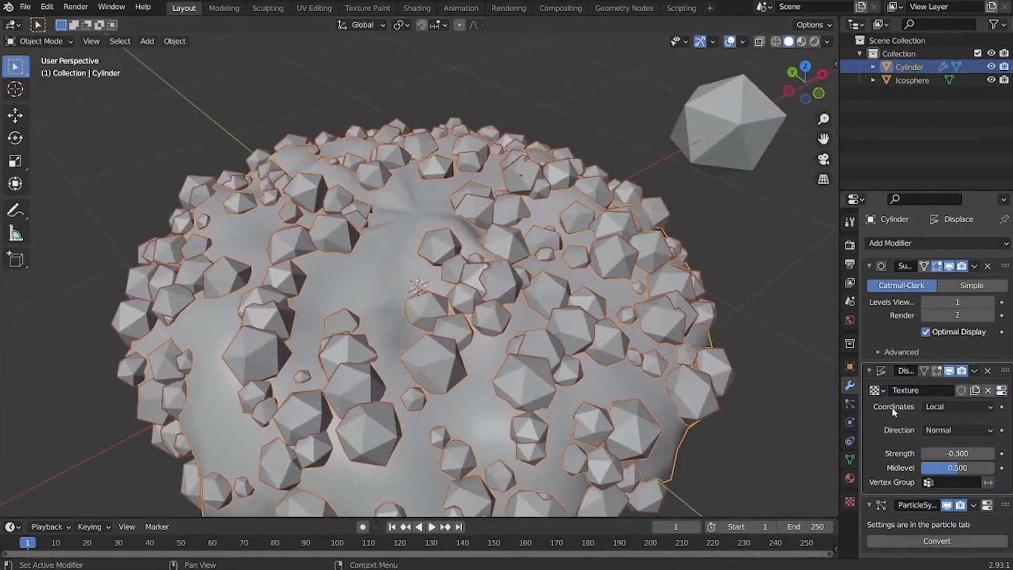
click(869, 371)
scroll(688, 237, down, 2)
middle_drag(688, 236, 686, 274)
scroll(540, 323, up, 2)
key(Tab)
middle_drag(577, 304, 561, 291)
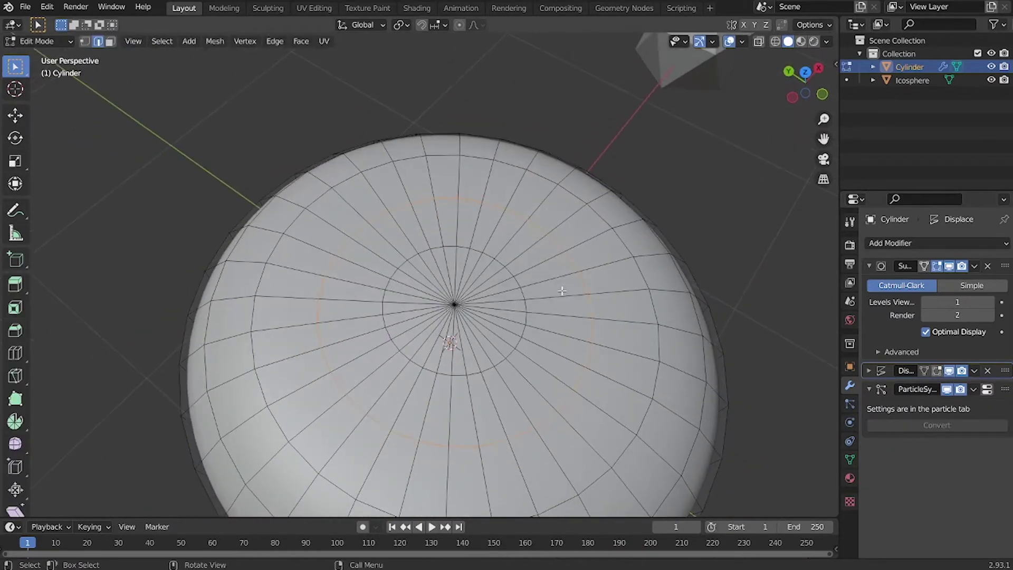
scroll(462, 320, up, 1)
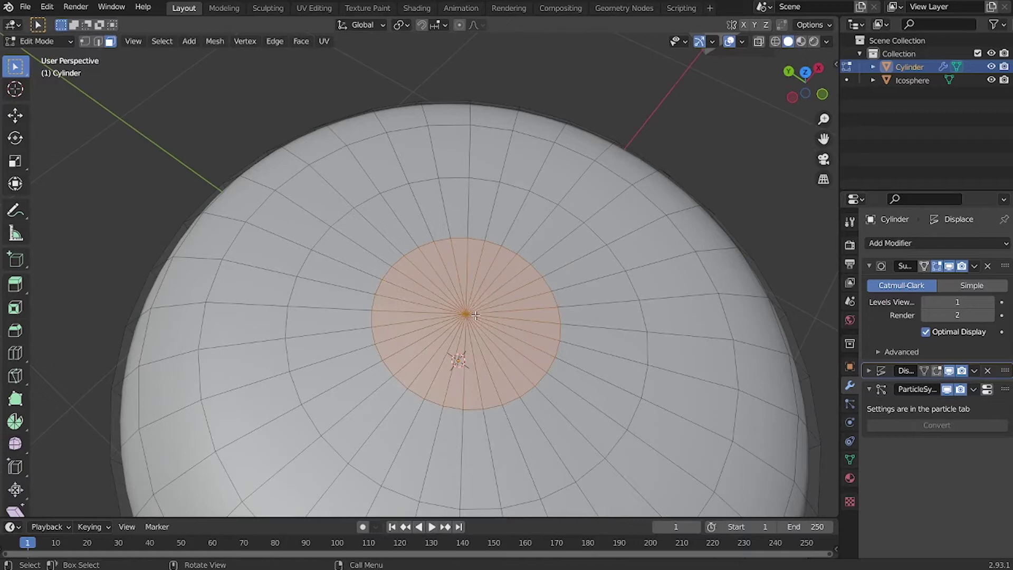
key(x)
click(474, 315)
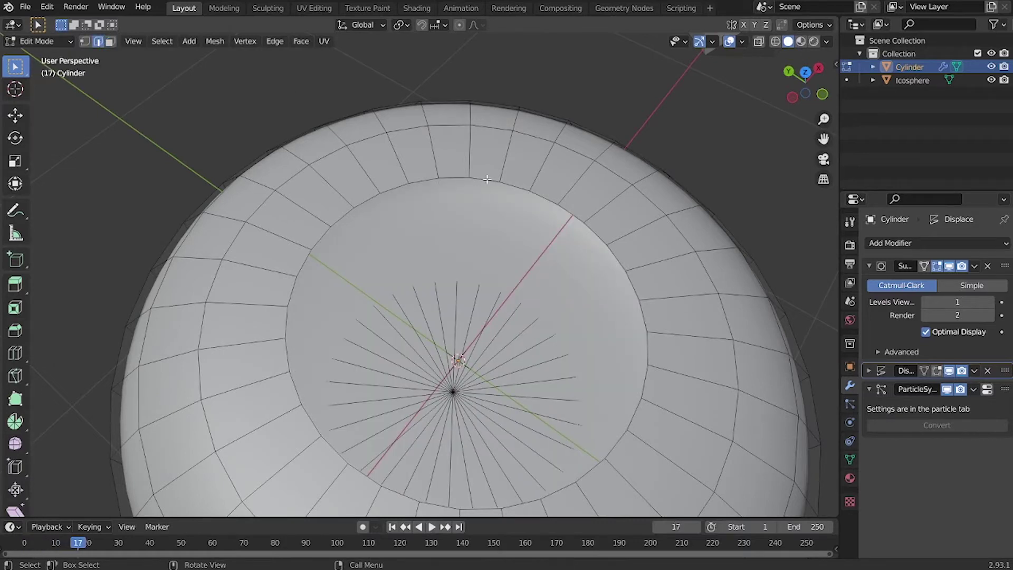
Step: Close the hole in the cylinder's top cap with Grid Fill, return to Object Mode and deselect everything
key(ctrl+f)
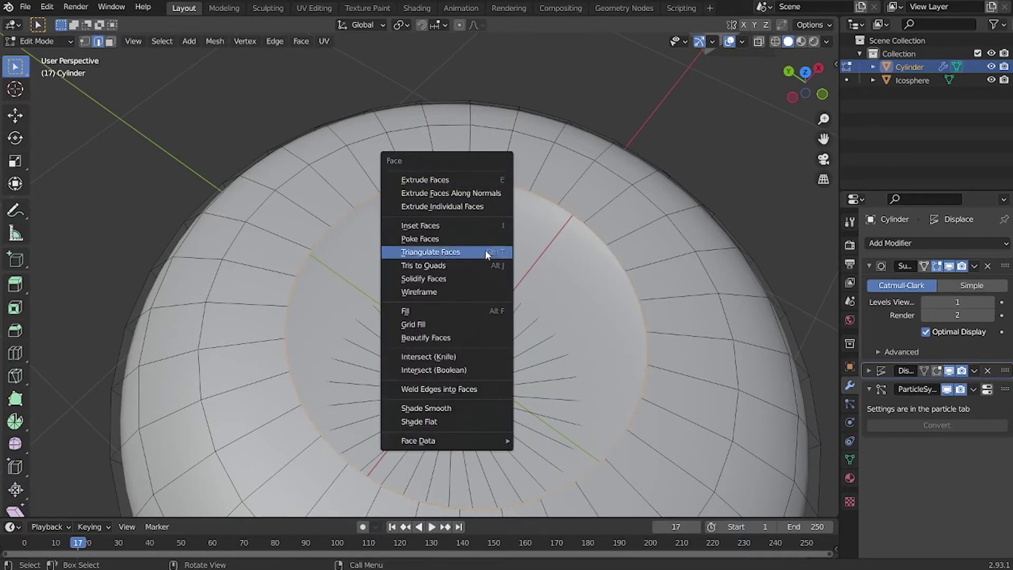
click(467, 323)
key(Tab)
middle_drag(581, 279, 586, 227)
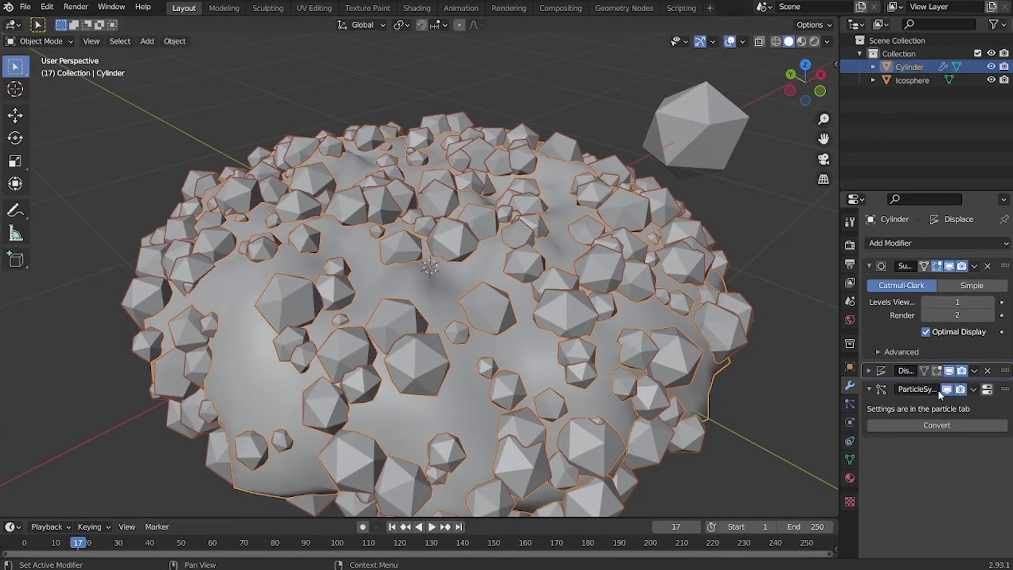
scroll(554, 283, down, 4)
middle_drag(553, 283, 480, 293)
scroll(534, 306, up, 2)
key(alt+a)
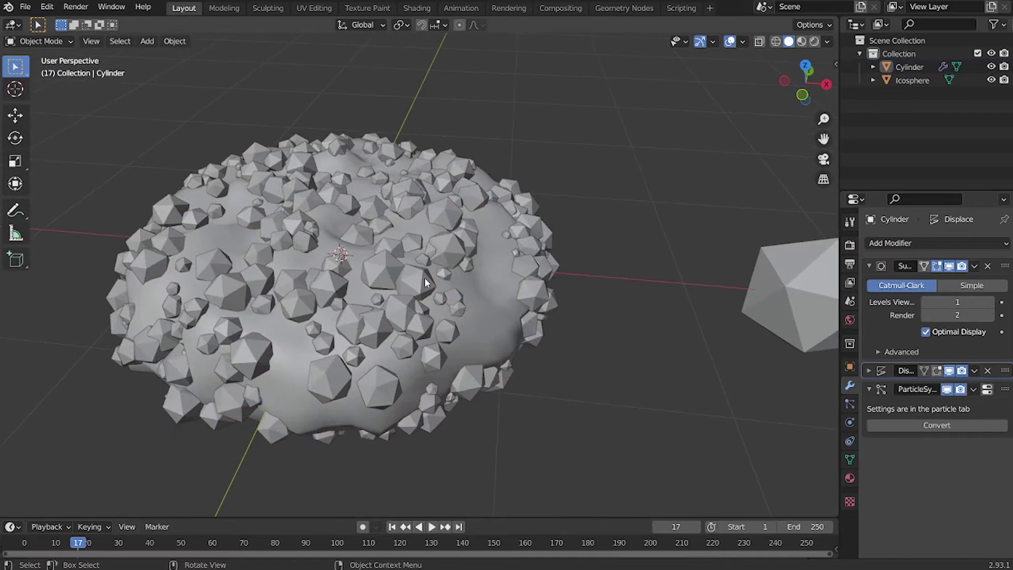
click(427, 283)
scroll(565, 332, up, 1)
click(850, 477)
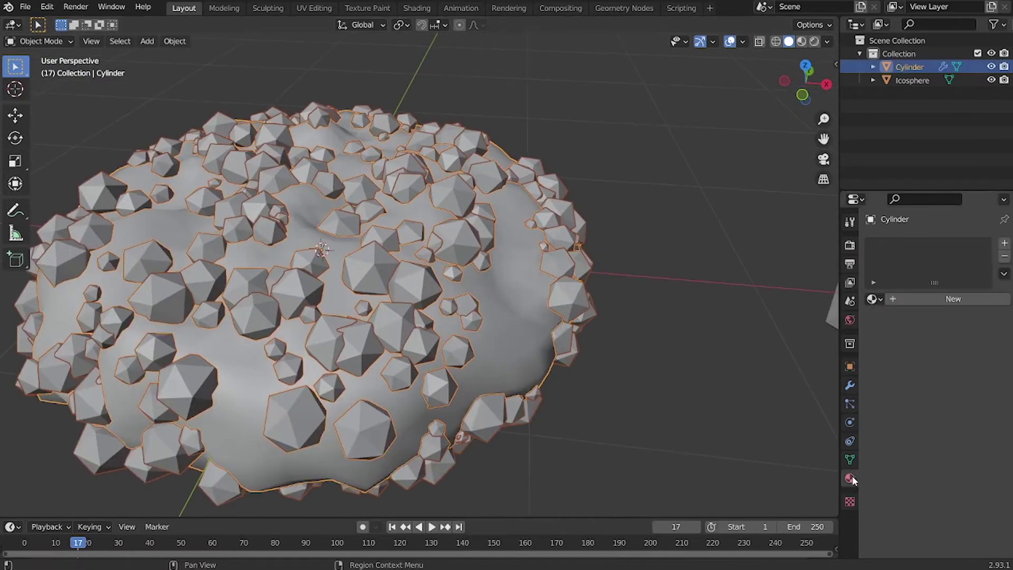
scroll(561, 335, down, 5)
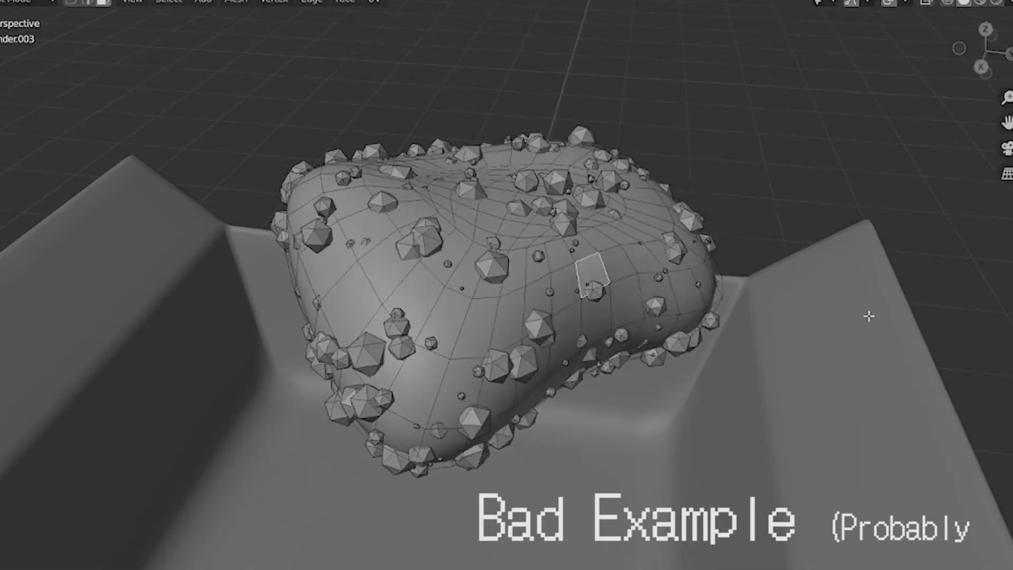
Step: Try to move the selected face of the example patty with proportional editing, and undo the move
middle_drag(868, 315, 632, 334)
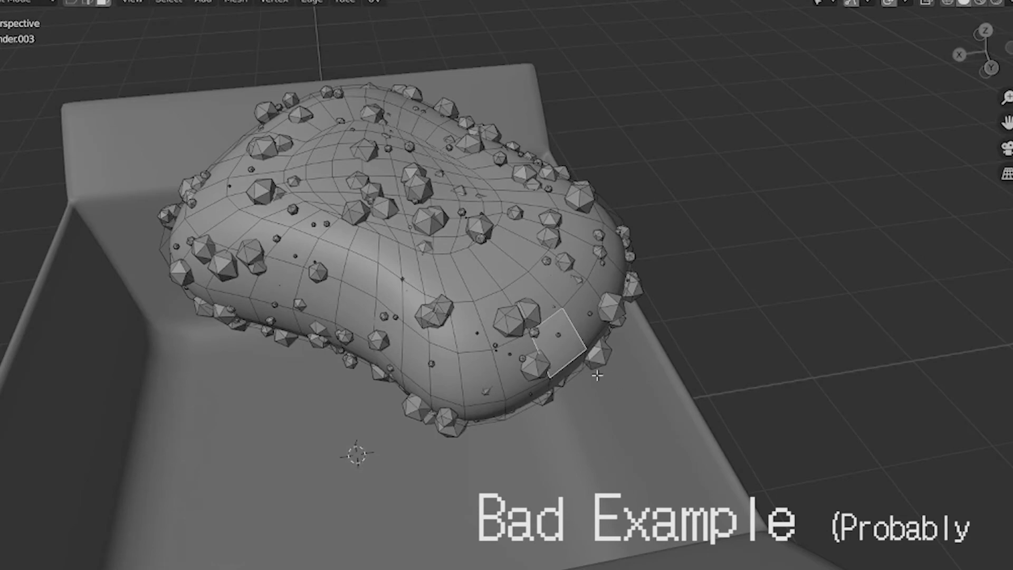
key(g)
right_click(722, 419)
scroll(691, 391, up, 2)
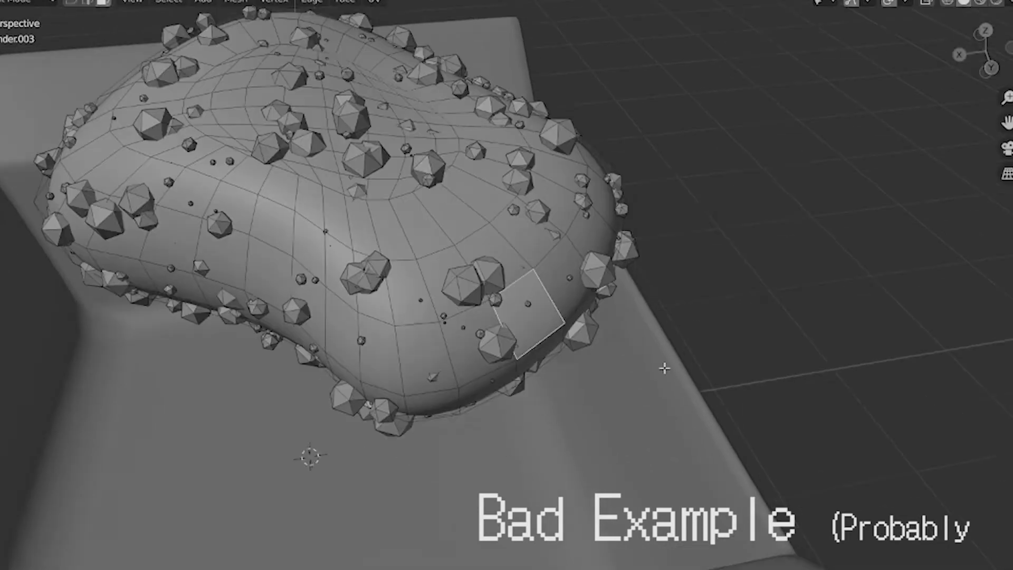
scroll(664, 367, up, 2)
key(g)
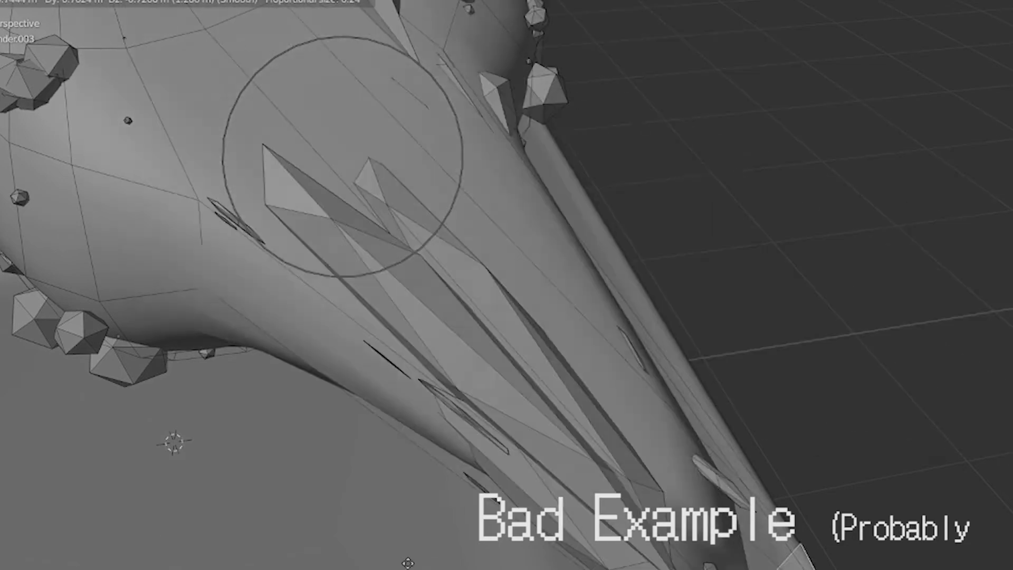
click(296, 260)
key(ctrl+z)
scroll(337, 268, down, 4)
shift+middle_drag(348, 264, 481, 334)
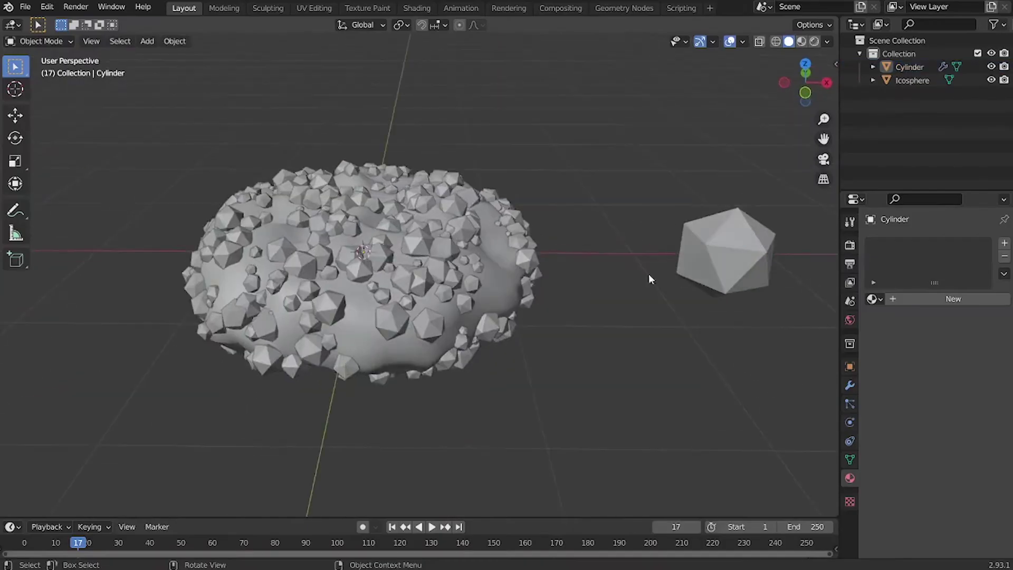
Step: Convert the cylinder's particle system into real icosphere objects
click(539, 274)
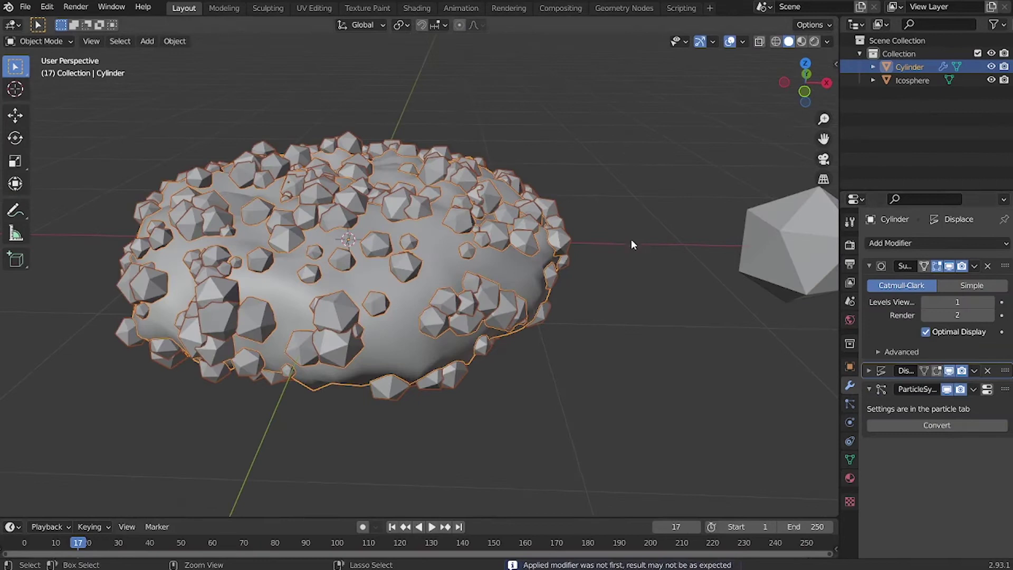
click(850, 459)
click(849, 385)
click(903, 422)
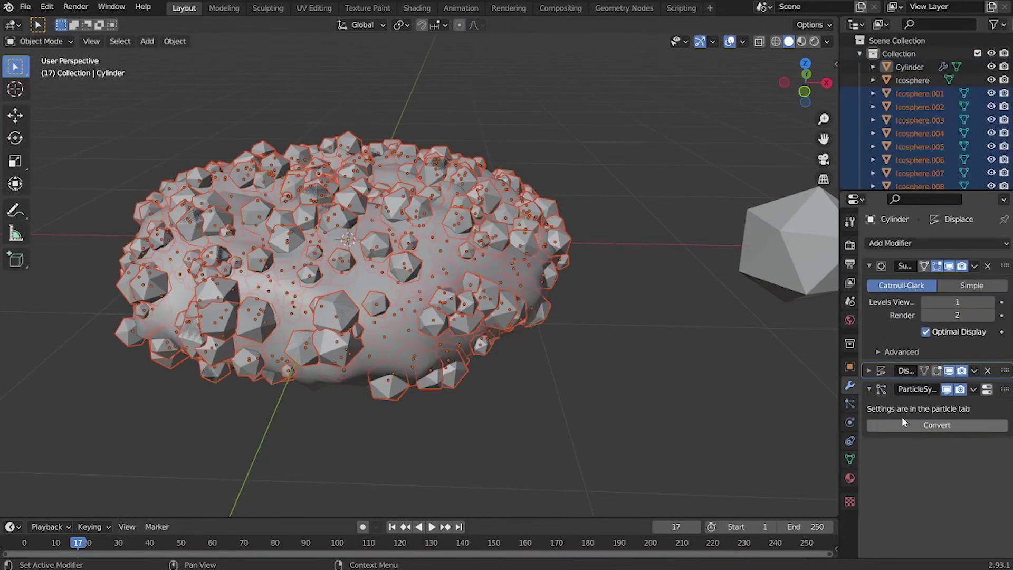
Step: Move the converted icospheres into a new collection named Panko and exclude that collection from the view layer
scroll(645, 304, down, 2)
scroll(615, 274, down, 1)
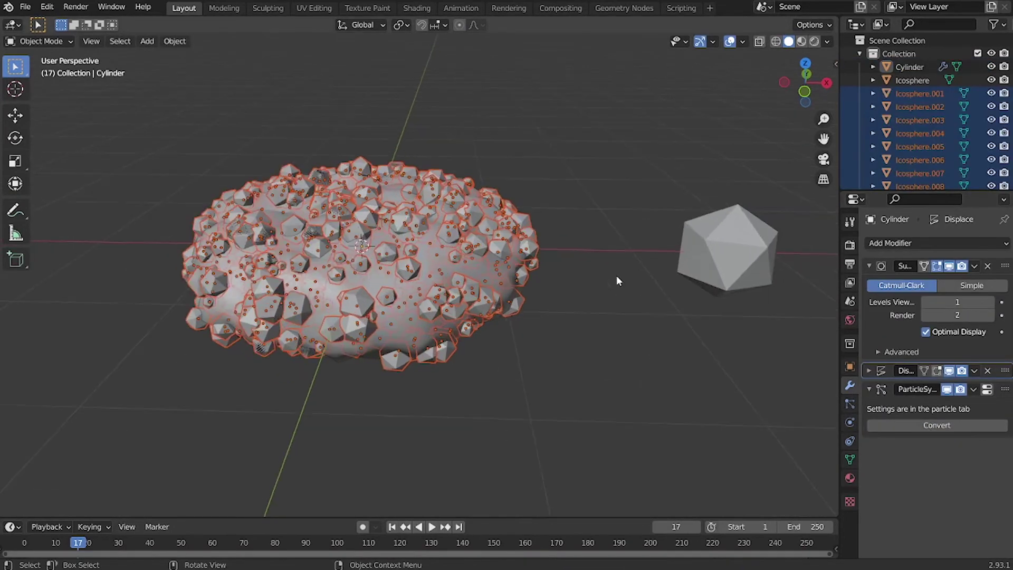
key(m)
click(618, 278)
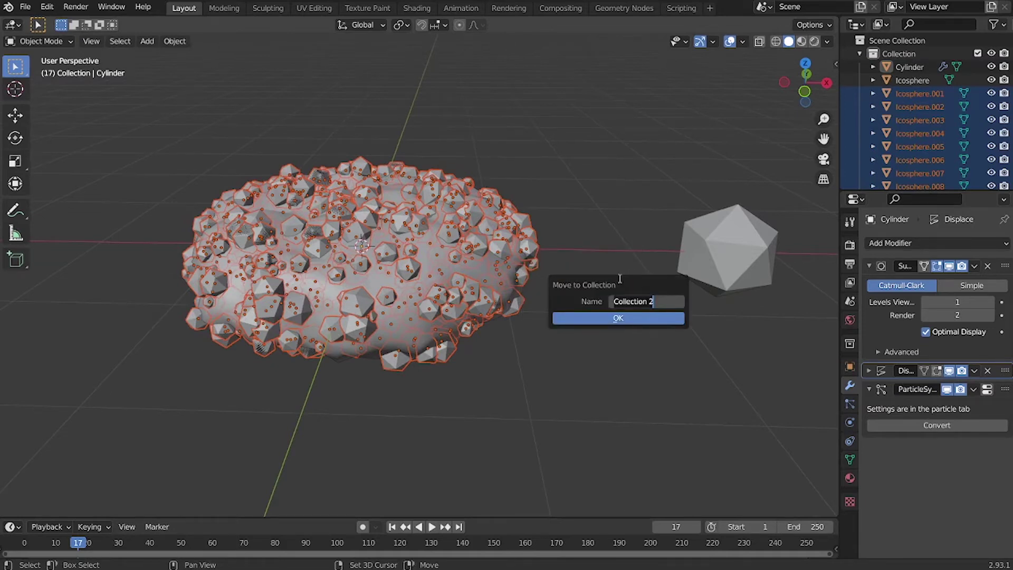
key(Return)
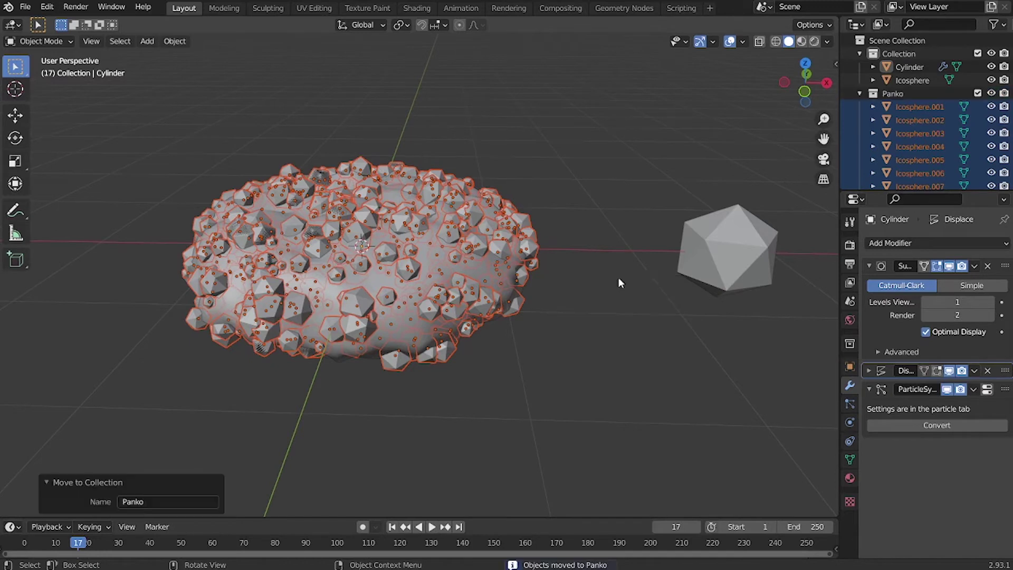
click(976, 92)
Step: Delete the original icosphere and remove the particle system from the cylinder
click(749, 244)
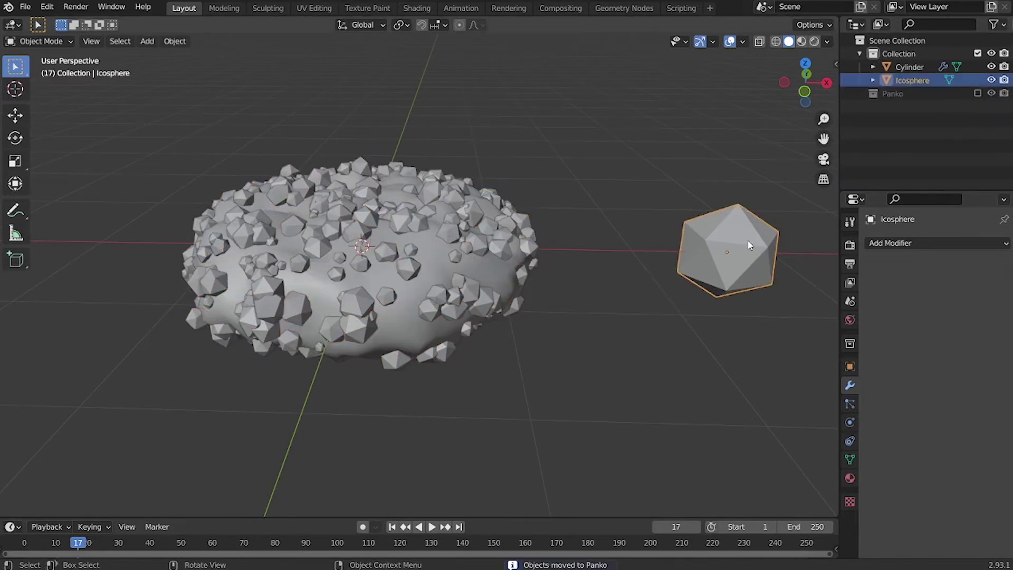
click(683, 240)
click(489, 256)
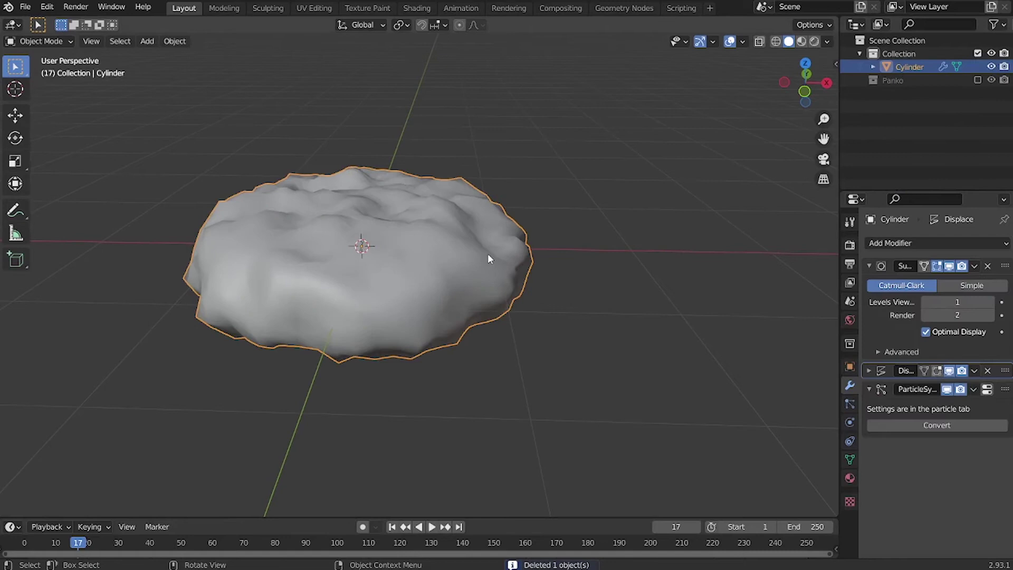
click(849, 403)
click(1004, 256)
Step: Re-enable the Panko collection, leave the cylinder out of the selection and join all the icospheres into one object
click(977, 80)
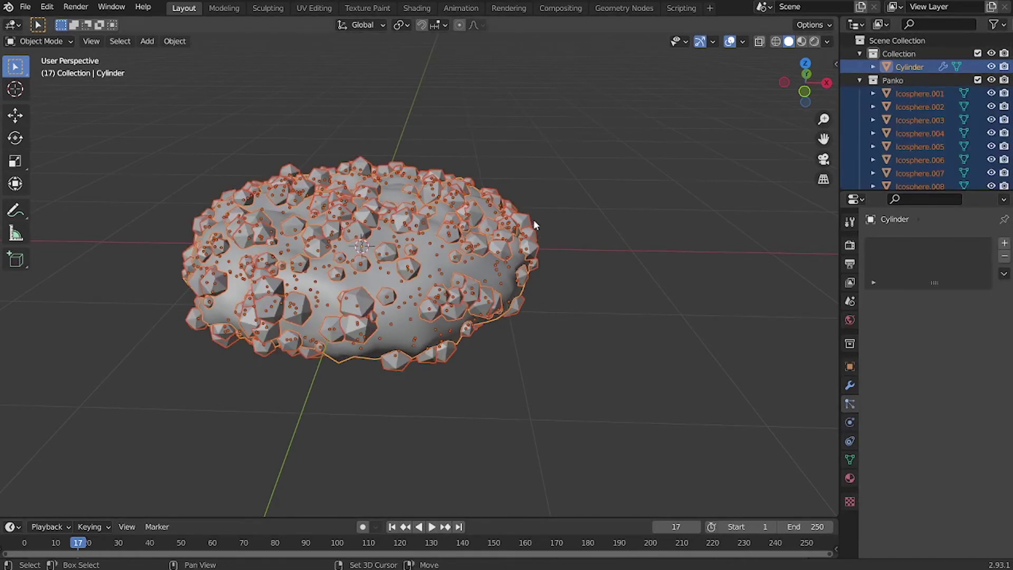
shift+click(346, 358)
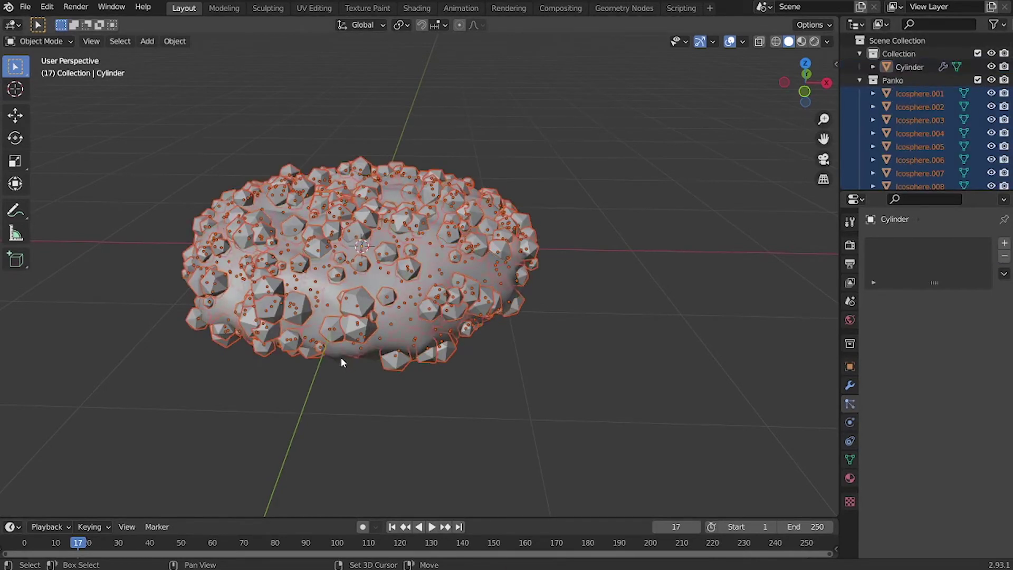
shift+click(346, 357)
shift+click(346, 358)
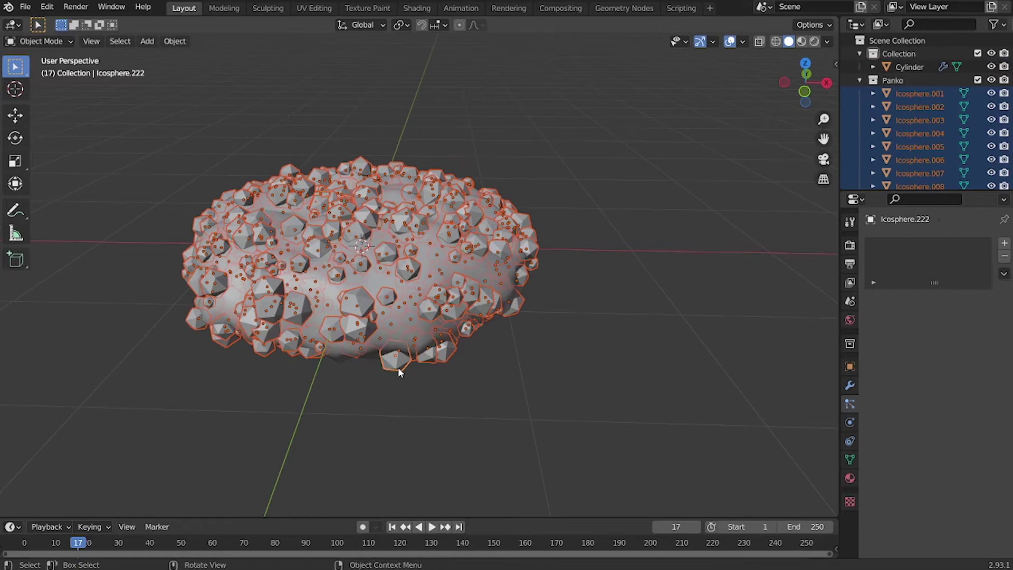
key(ctrl+j)
Step: Add a Data Transfer modifier to the joined icospheres with the Cylinder as its source
scroll(590, 258, up, 3)
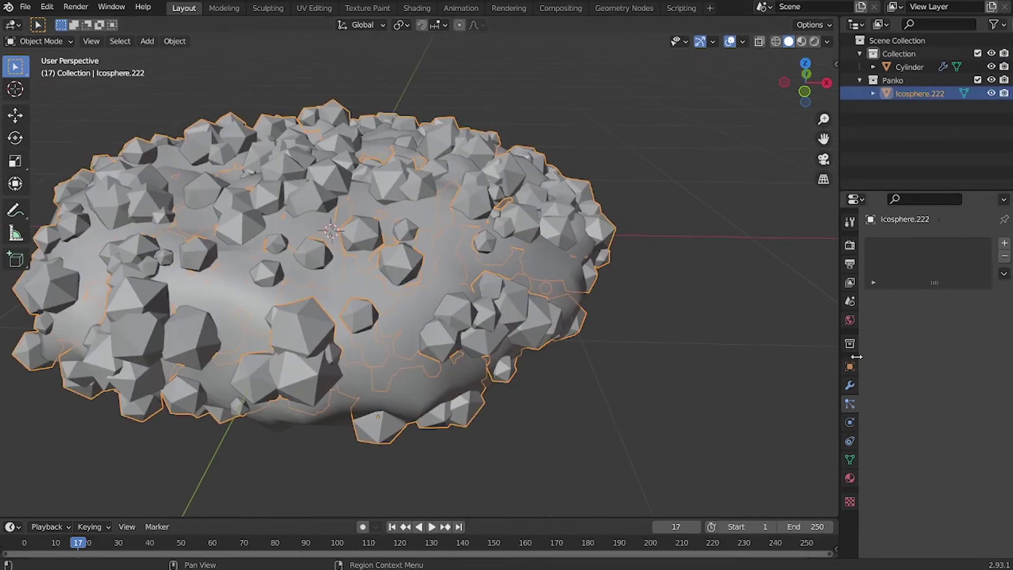
click(850, 384)
click(888, 242)
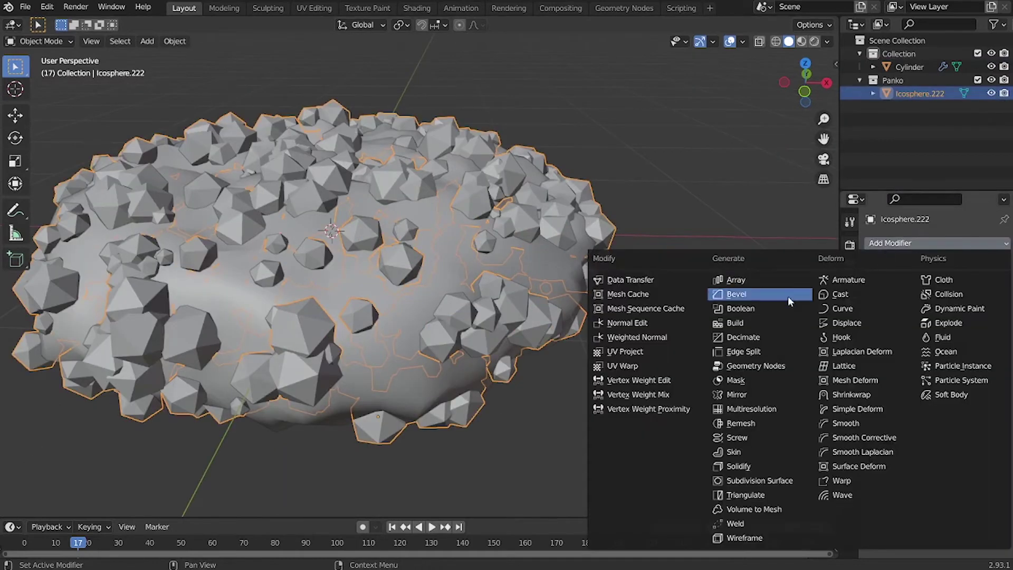
click(671, 284)
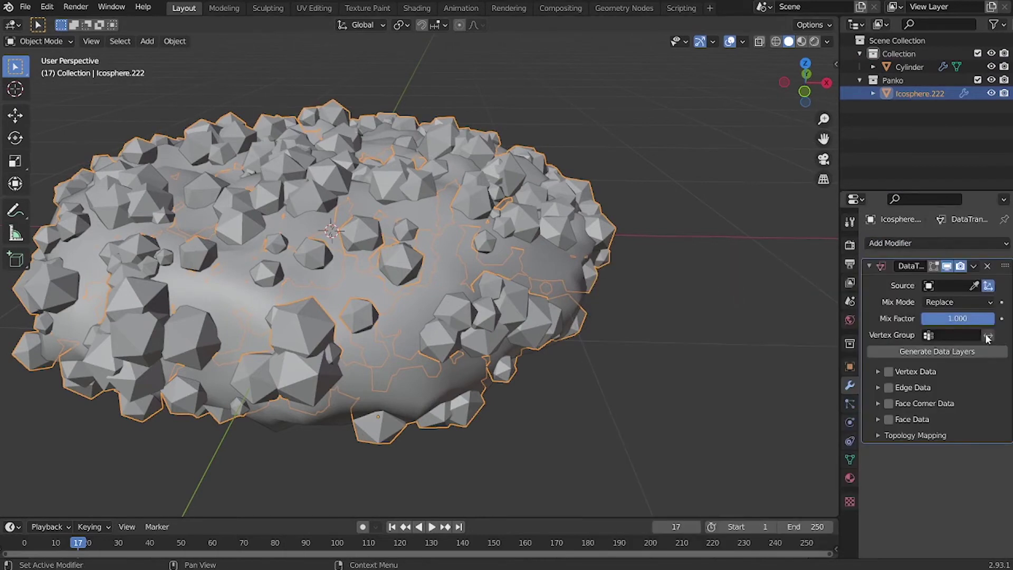
click(217, 310)
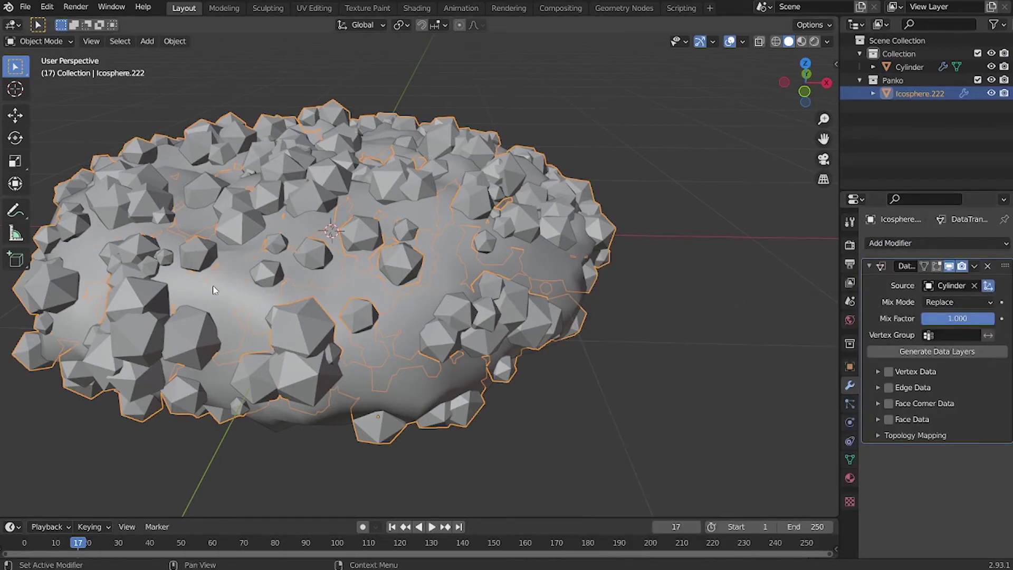
Step: Enable Face Corner Data in the Data Transfer modifier and choose custom normals as the data to transfer
scroll(231, 291, down, 3)
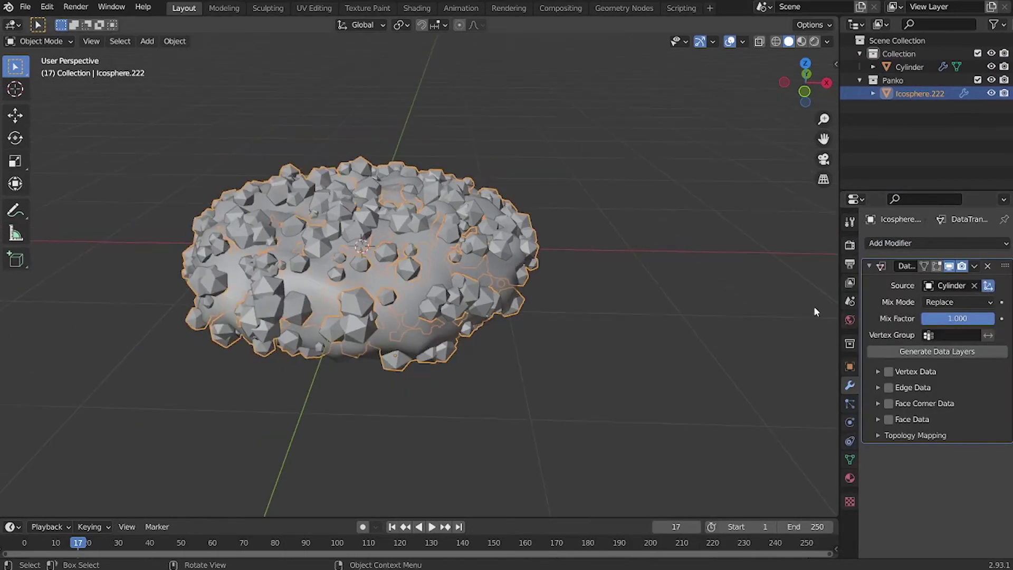
click(892, 403)
click(877, 404)
click(897, 423)
Step: Turn on Auto Smooth at 30° in the joined icospheres' mesh normals settings and deselect the object
click(850, 459)
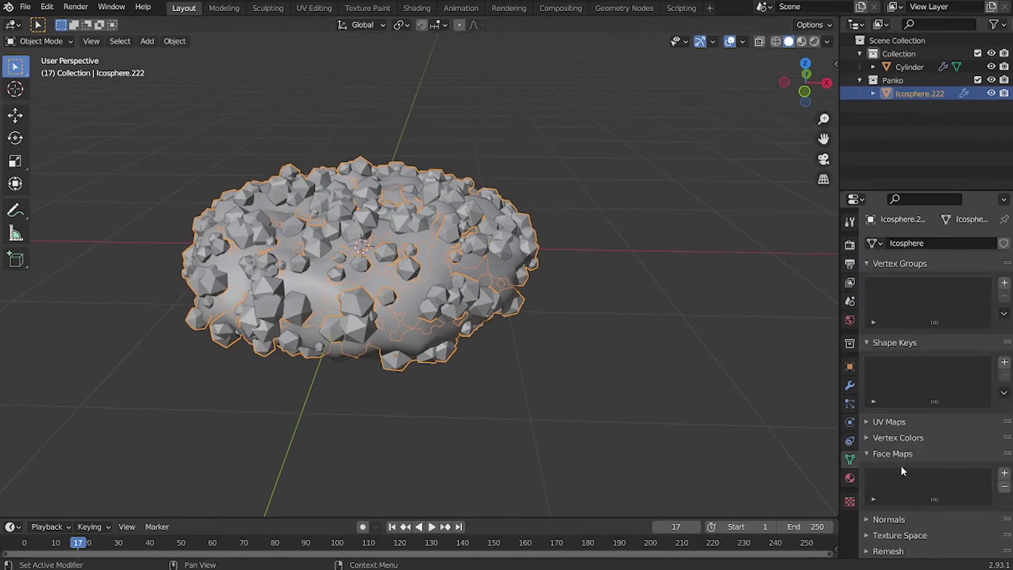
click(901, 453)
click(901, 469)
click(925, 488)
click(583, 275)
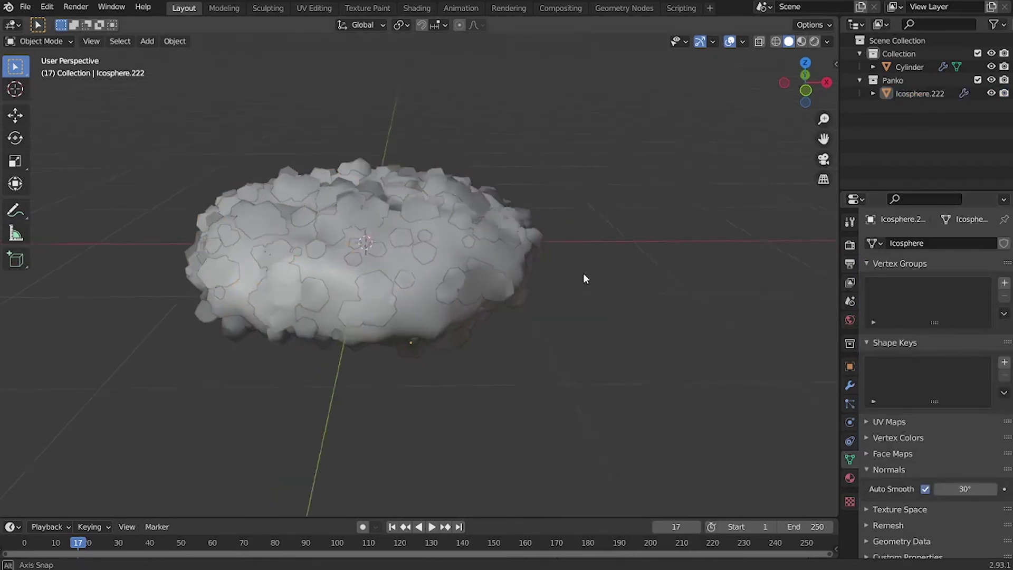
Step: Preview the patty in Material Preview shading, and switch the viewport to Rendered shading
middle_drag(583, 275, 508, 276)
scroll(509, 279, up, 2)
key(z)
click(579, 302)
key(z)
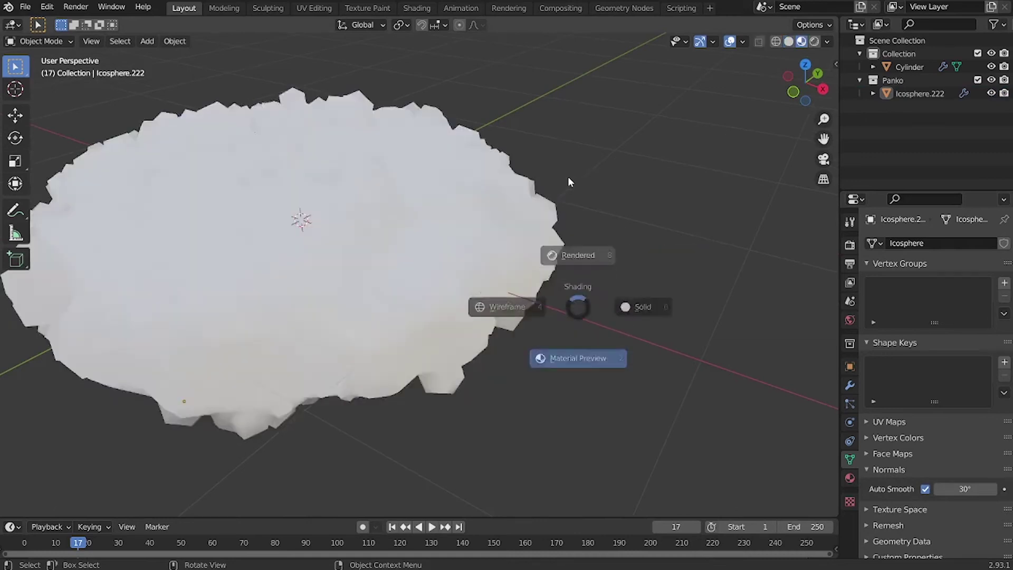
click(568, 176)
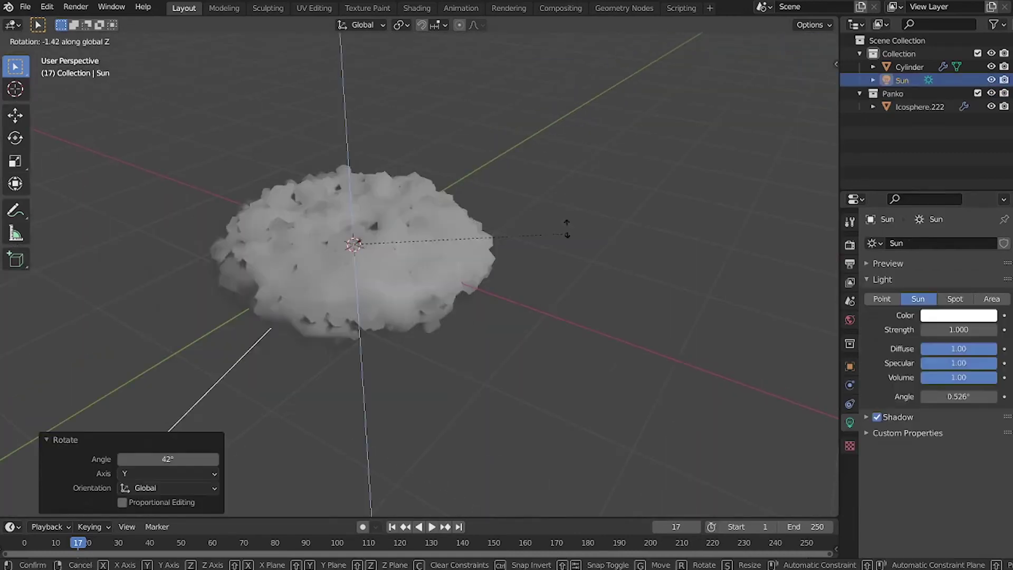
Step: Add a Sun light and angle it over the patty, rotating it 42° about global Y and further about global Z
click(562, 216)
click(548, 183)
middle_drag(546, 182, 539, 187)
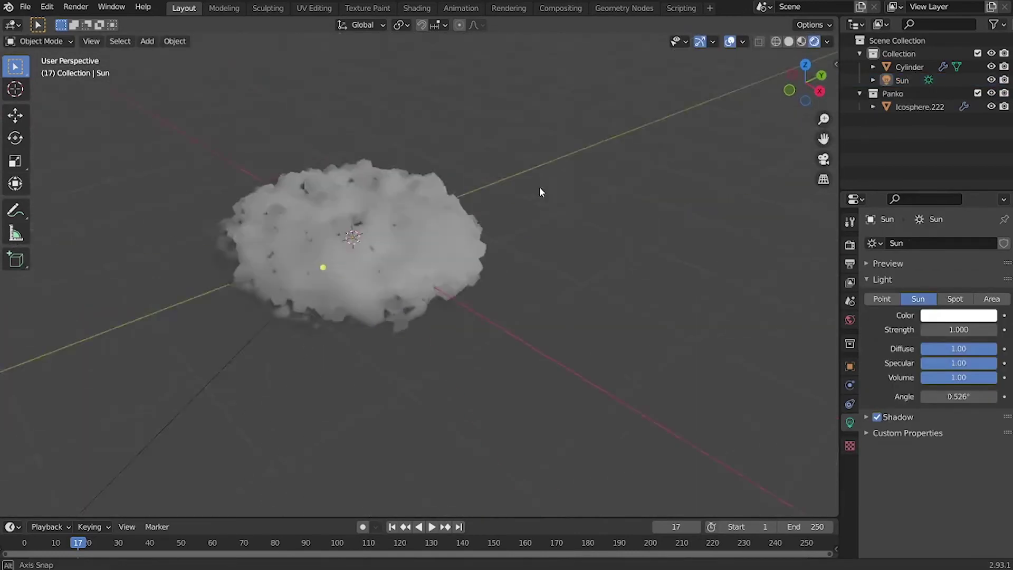
scroll(538, 186, up, 4)
click(474, 174)
click(600, 173)
middle_drag(600, 174, 482, 229)
Step: Create a new material for the cylinder and name it FriedFood
click(296, 235)
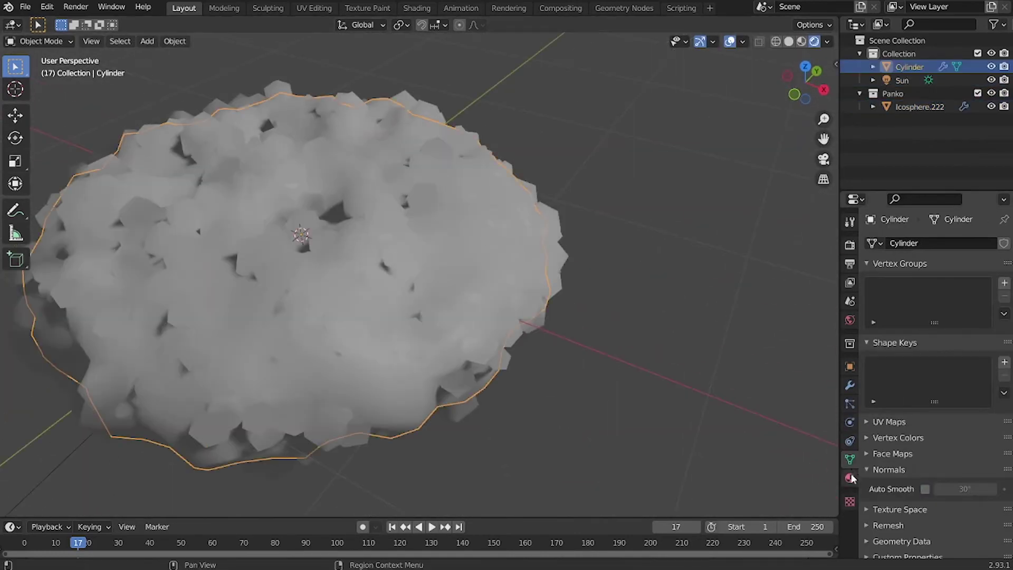
click(850, 478)
click(918, 297)
middle_drag(696, 253, 720, 258)
double_click(900, 245)
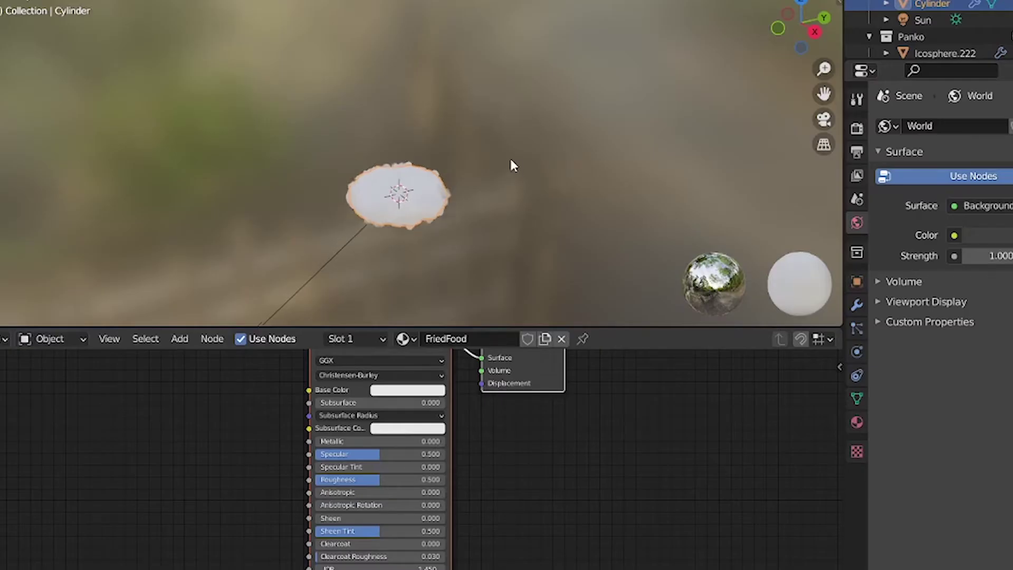
Step: Insert a Shader to RGB node between the Principled BSDF and the Material Output in the FriedFood material
mouse_move(509, 156)
middle_down()
mouse_move(511, 71)
mouse_move(575, 144)
mouse_move(596, 435)
middle_up()
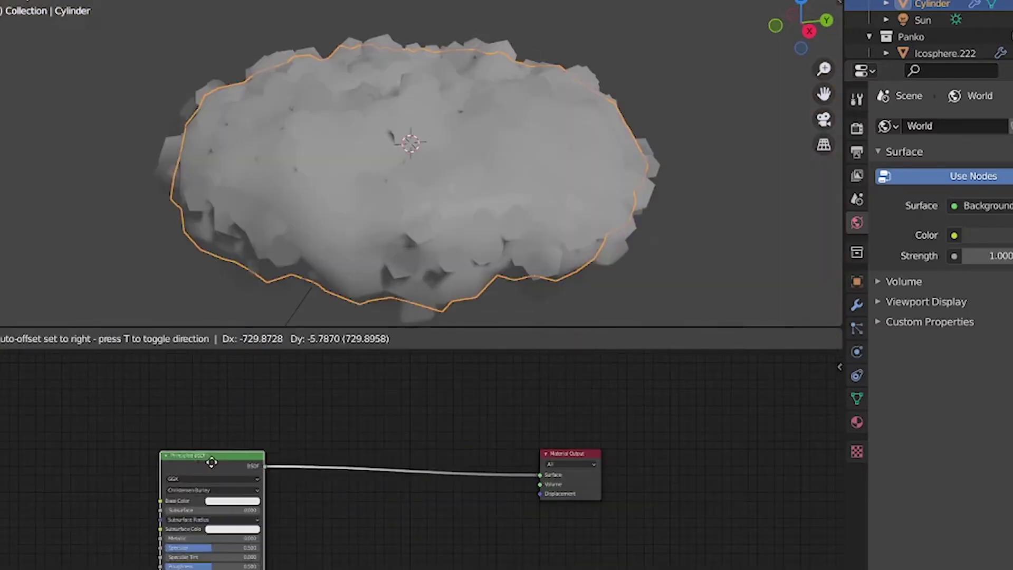
key(shift+a)
mouse_move(196, 565)
click(362, 534)
click(337, 475)
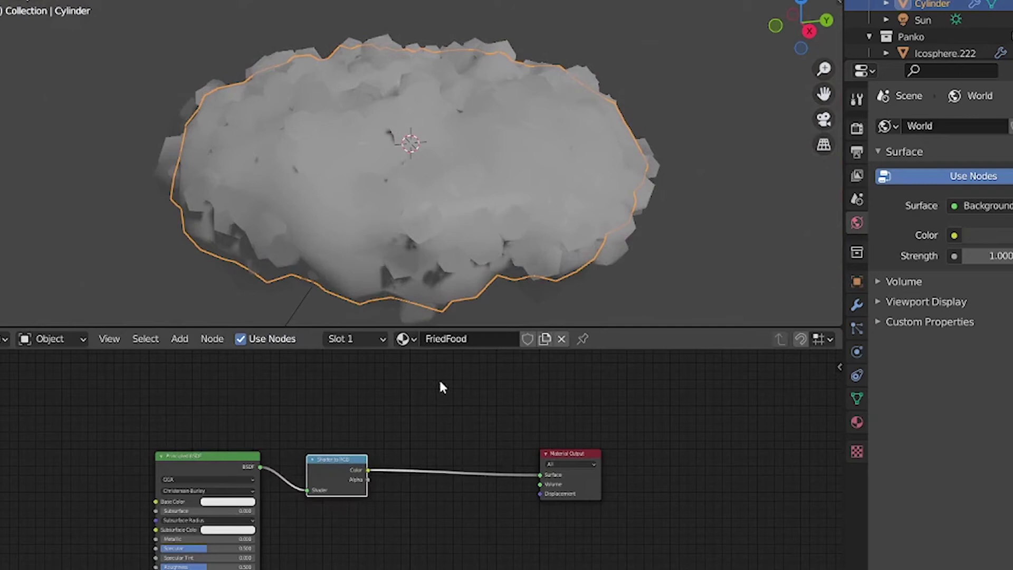
Step: Add a ColorRamp between Shader to RGB and Material Output, and bring its black and white stops close together, with white at 0.322
key(shift+a)
mouse_move(436, 392)
click(495, 174)
click(475, 443)
scroll(415, 479, up, 3)
drag(607, 500, 523, 499)
drag(455, 500, 504, 501)
Step: Assign the existing FriedFood material to the joined icosphere crumbs
click(594, 226)
click(885, 196)
click(730, 219)
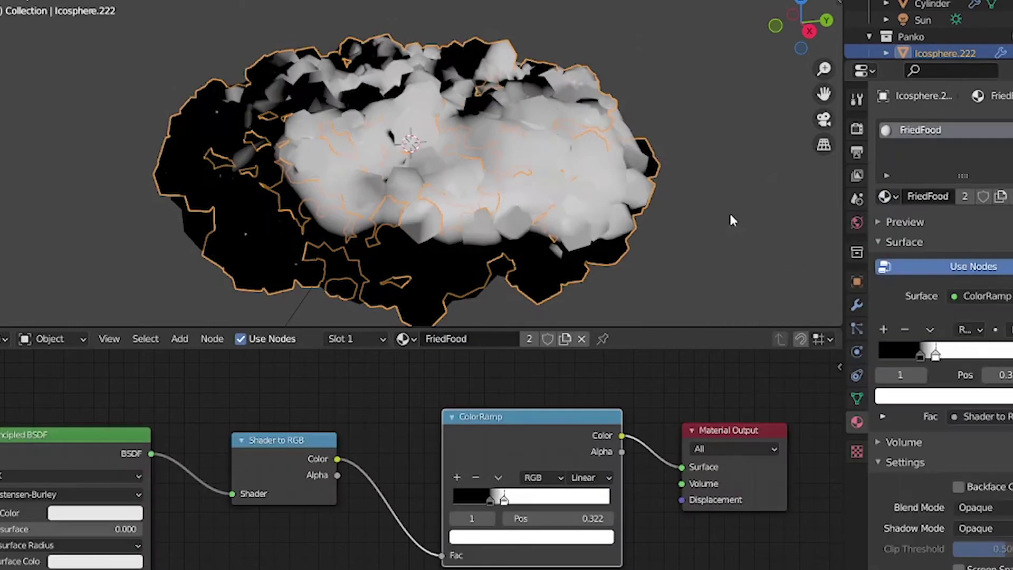
click(669, 173)
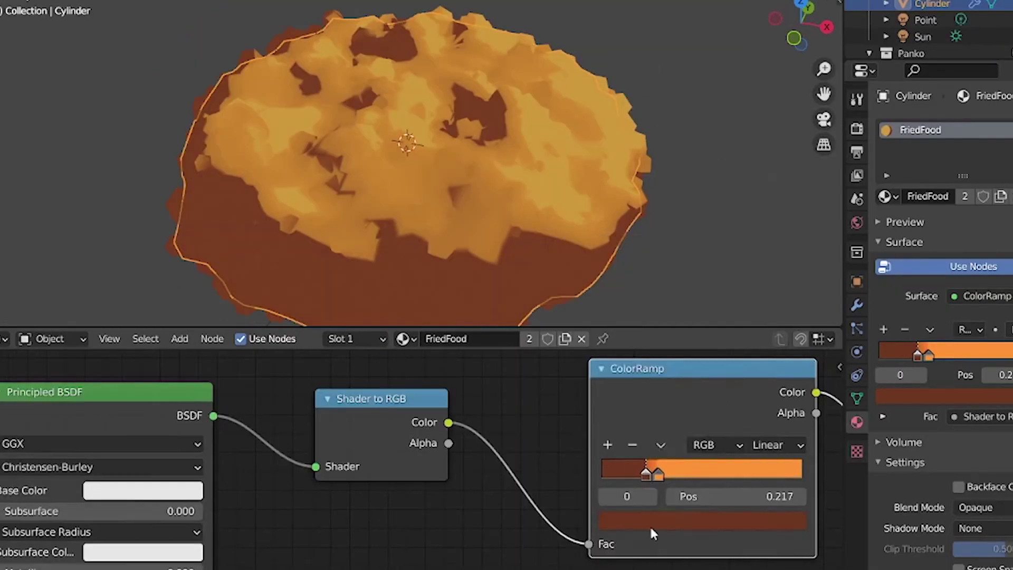
Step: Lighten the ColorRamp's dark stop to a reddish brown, add a third stop, and place the darkest stop at position 0.047
click(650, 522)
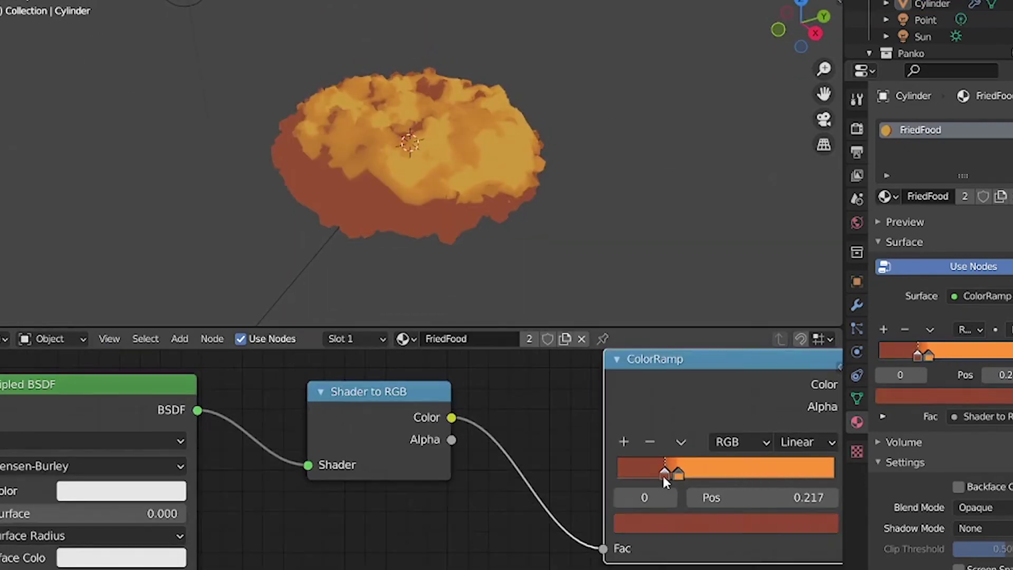
drag(664, 476, 659, 476)
key(ctrl+z)
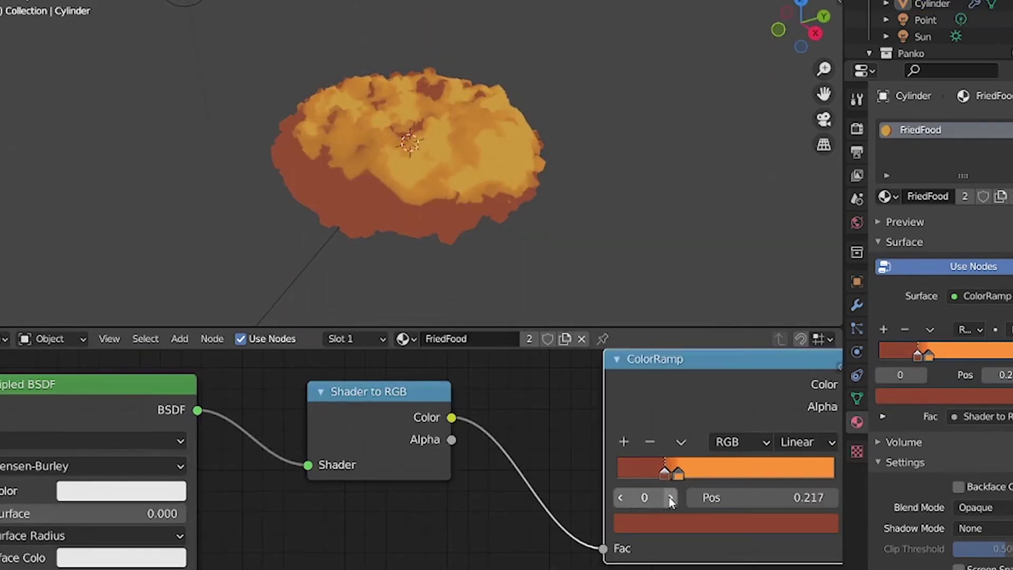
drag(733, 498, 697, 497)
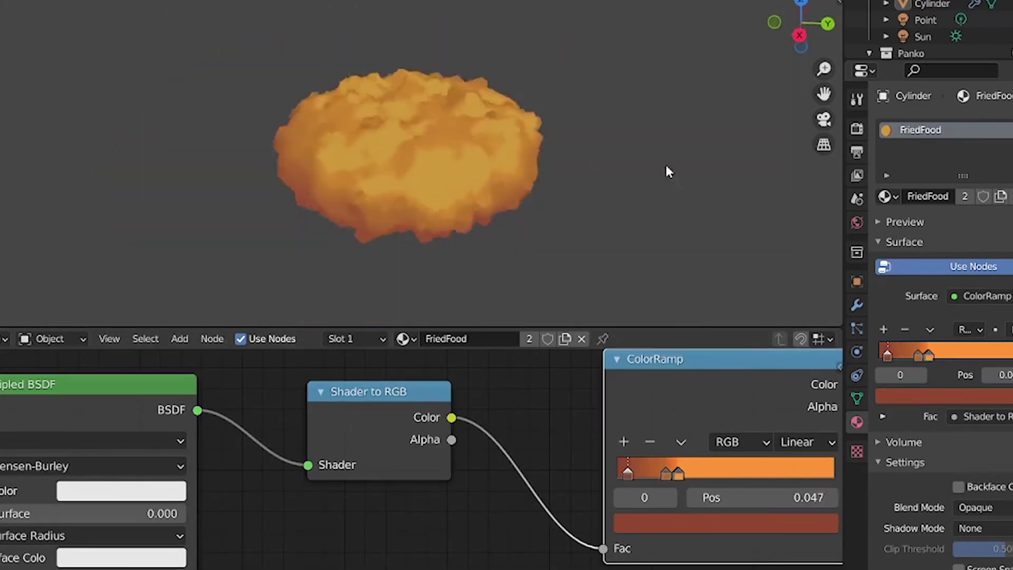
scroll(643, 177, up, 2)
click(721, 1)
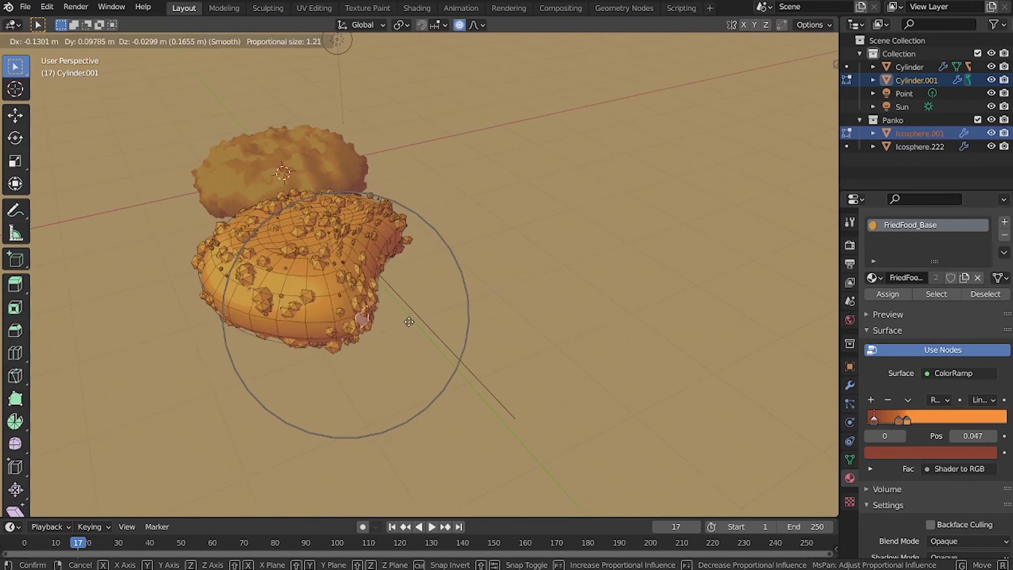
Step: Reshape the copied patty's cylinder by moving part of its side with smooth proportional editing
click(417, 322)
middle_drag(337, 270, 372, 172)
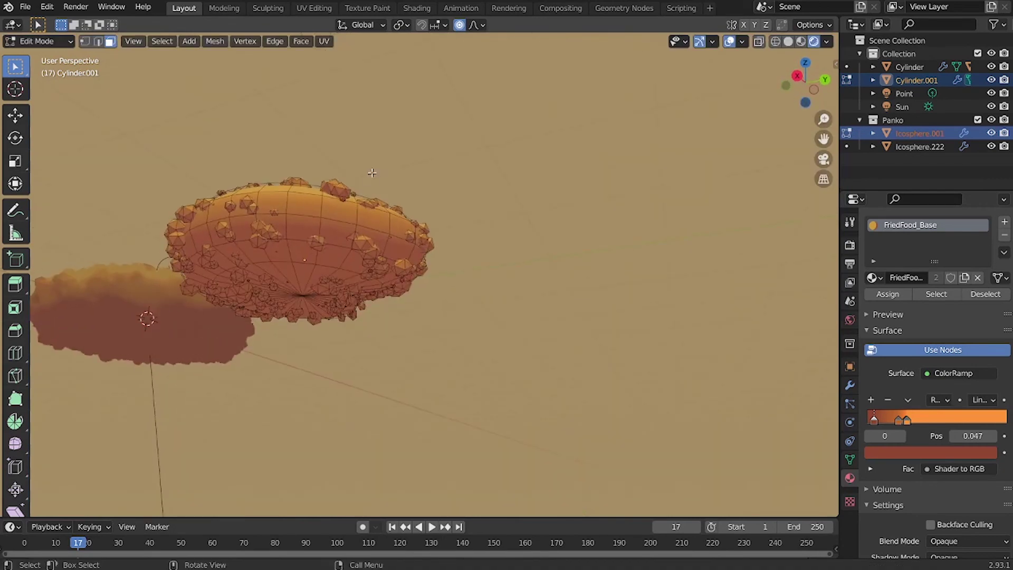
middle_drag(471, 194, 482, 243)
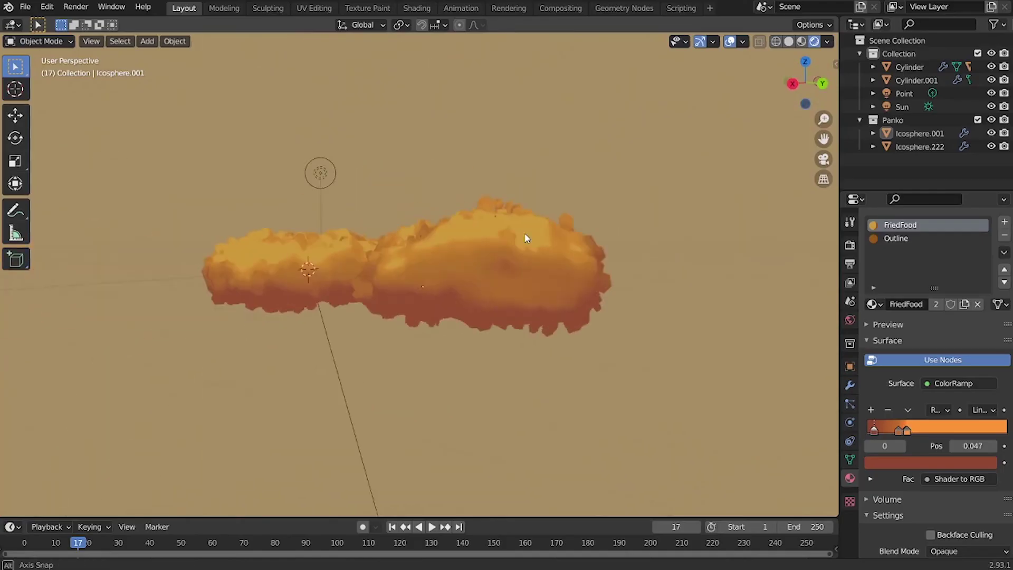
Step: Examine the crumb mesh and shading on the reshaped patty from several angles
middle_drag(524, 235, 433, 162)
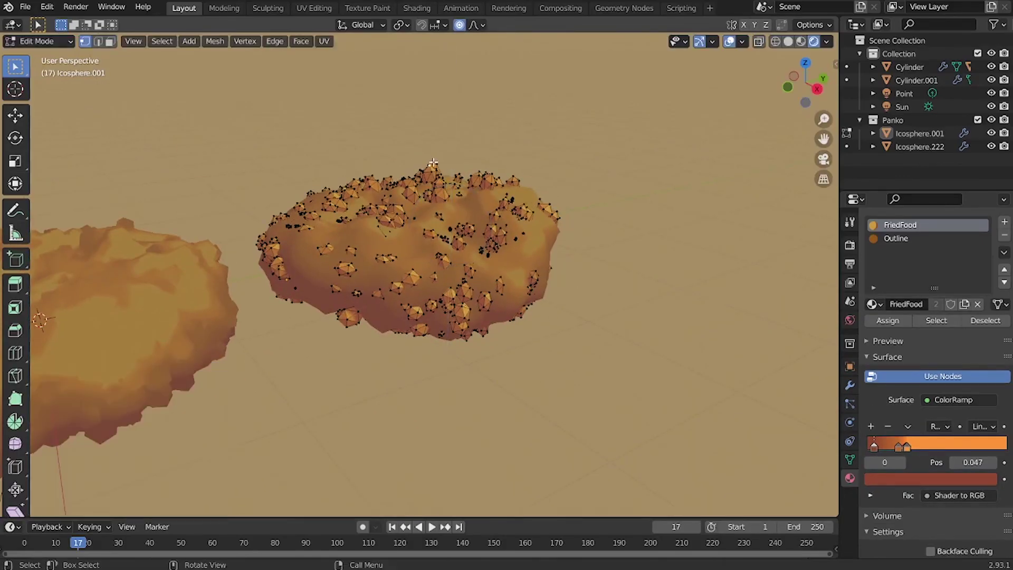
key(Tab)
middle_drag(496, 148, 599, 237)
scroll(568, 158, down, 3)
scroll(554, 141, down, 3)
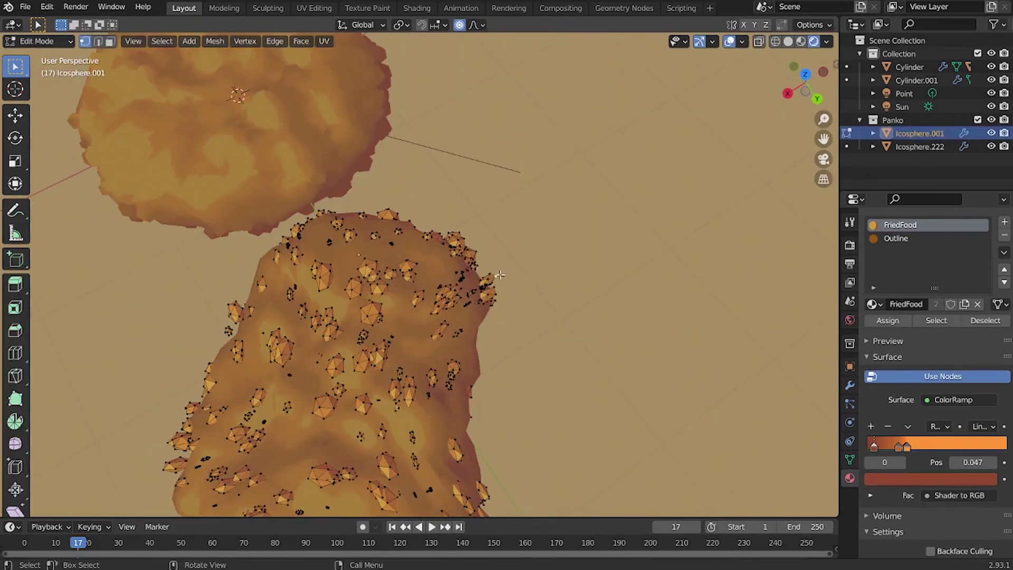
click(543, 267)
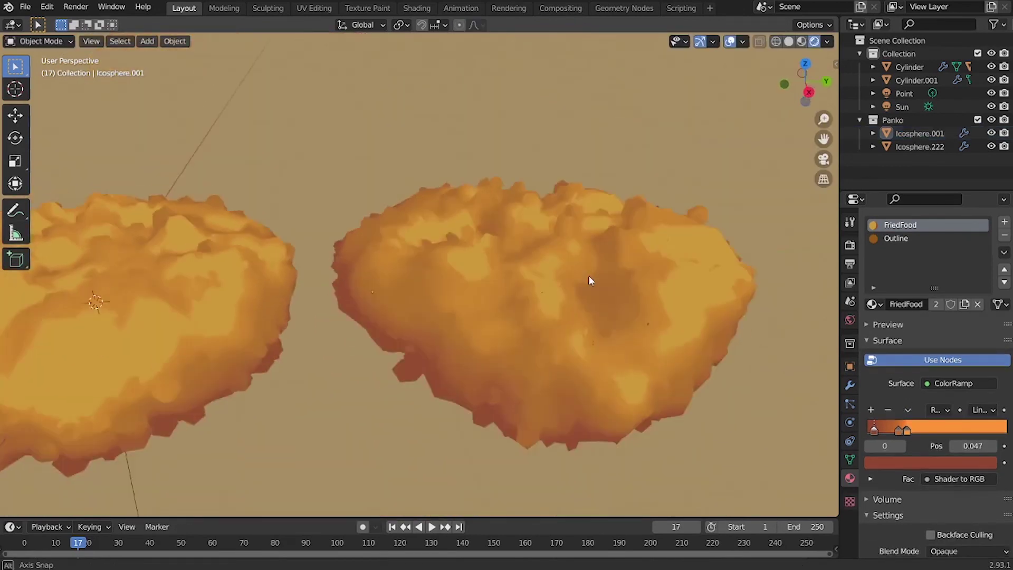
scroll(590, 280, up, 2)
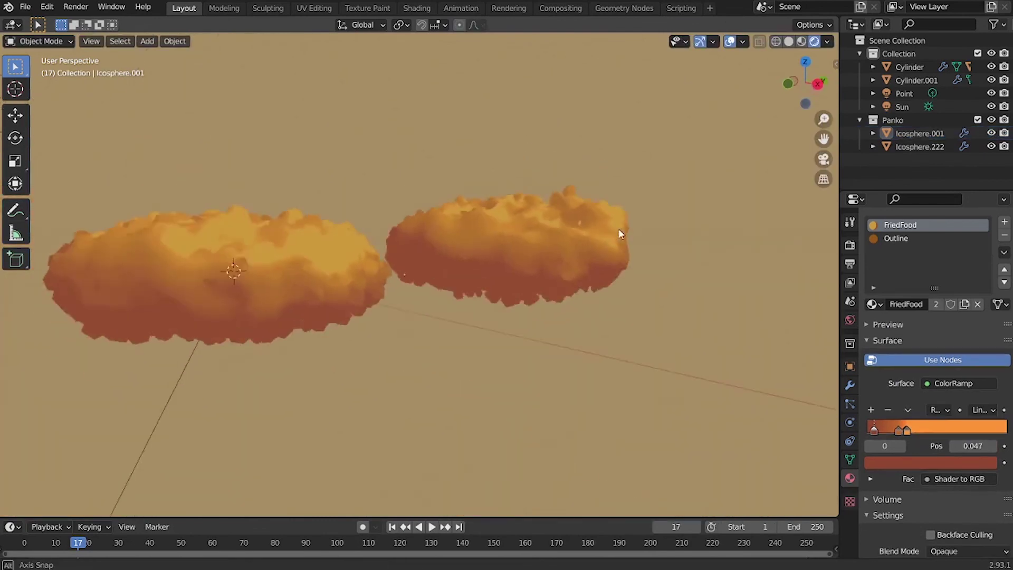
Step: Duplicate the reshaped patty together with its crumbs, place the copy beside it, and select the copy
middle_drag(618, 228, 496, 283)
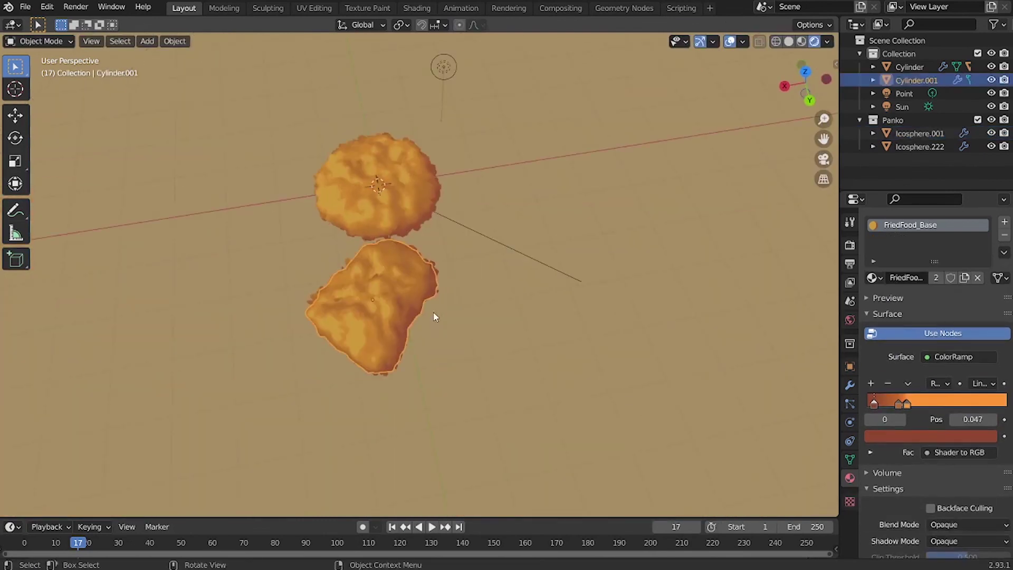
key(shift+d)
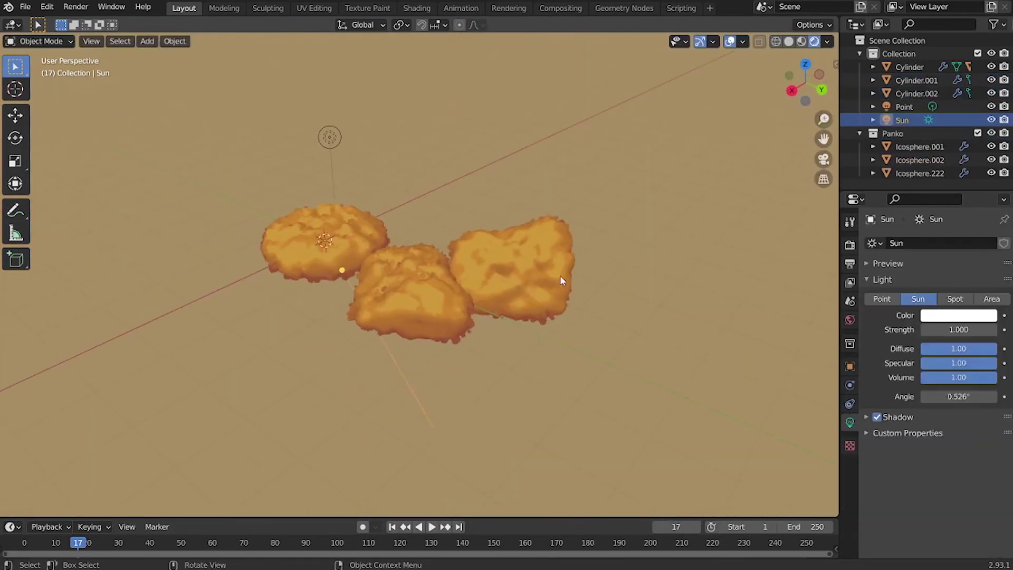
click(516, 294)
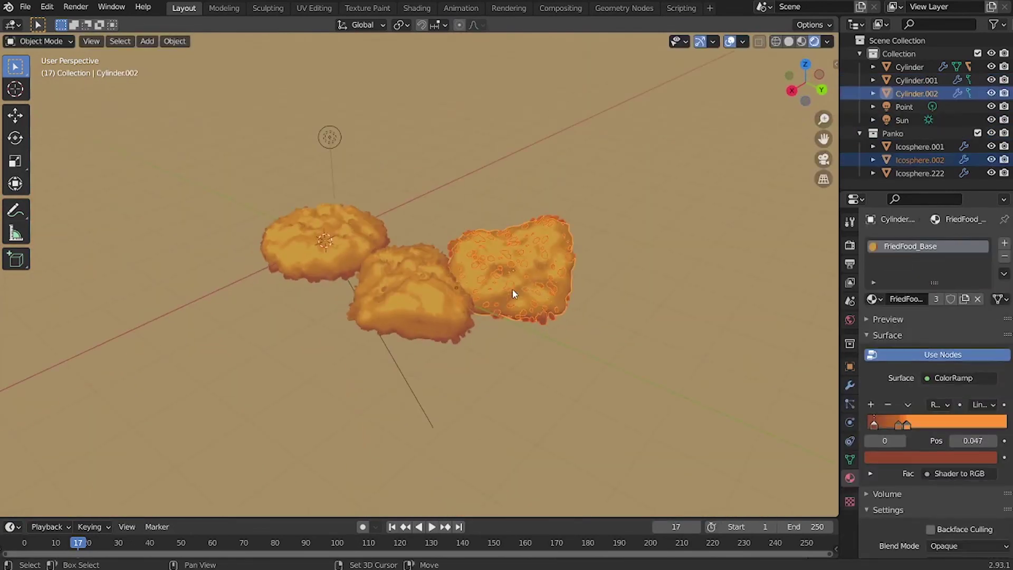